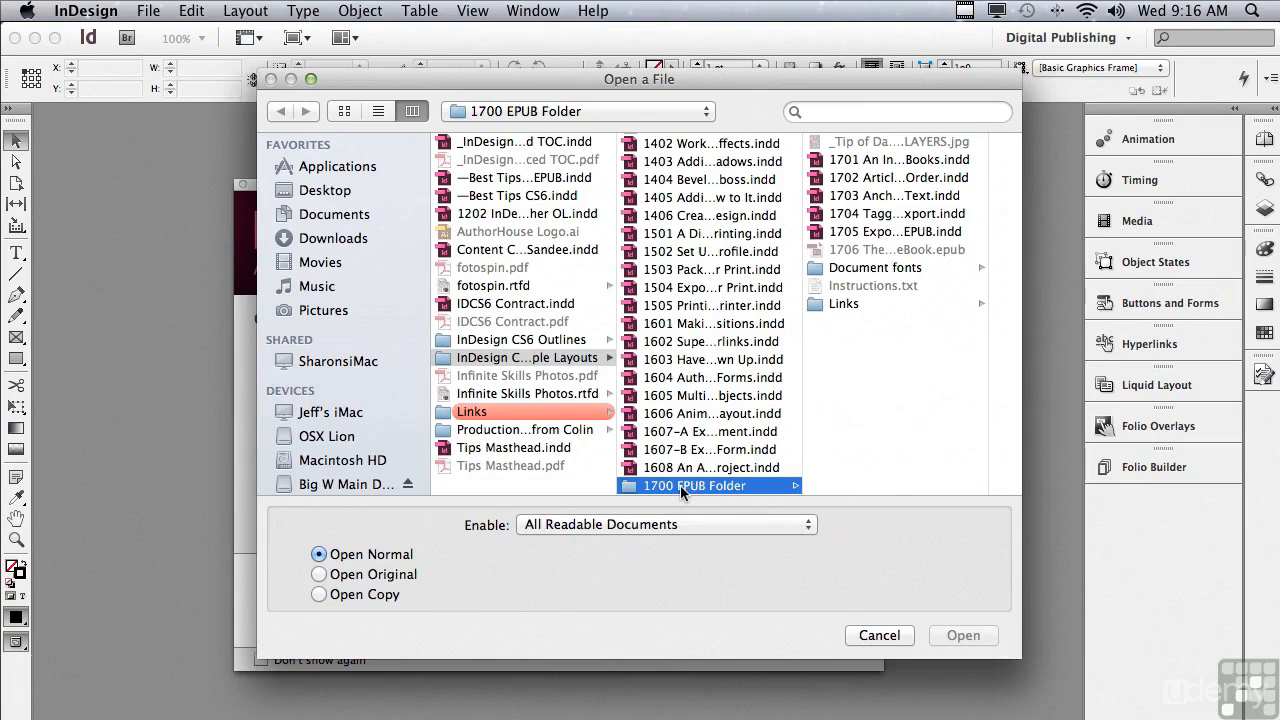
Open "1702 Articles Get Everything in Order.indd" from the 1700 EPUB Folder and display the Articles panel.
click(877, 186)
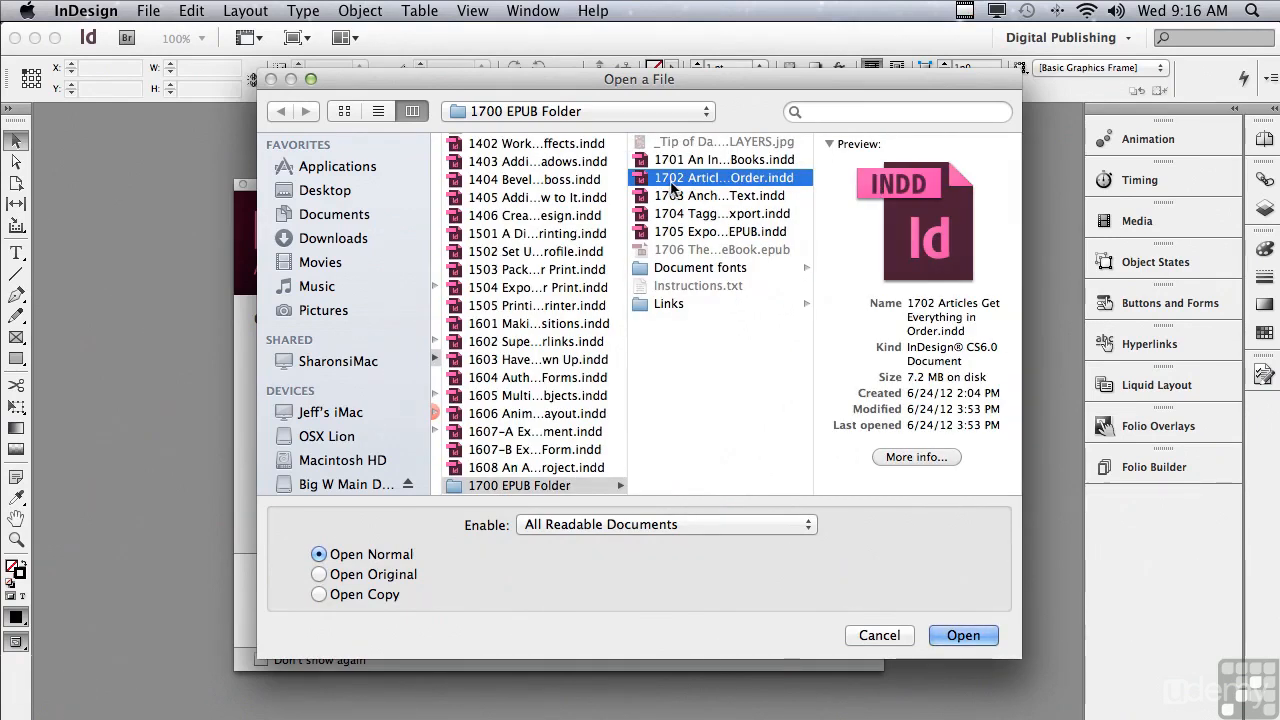
click(962, 636)
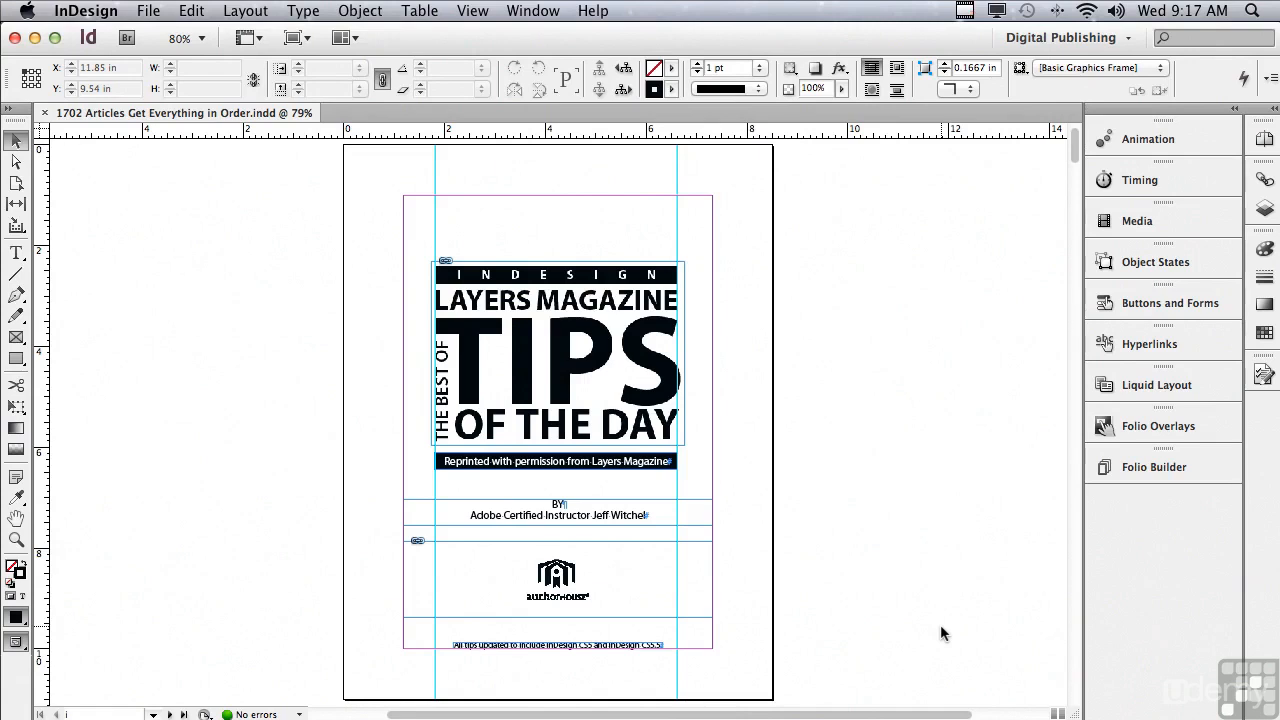
click(522, 14)
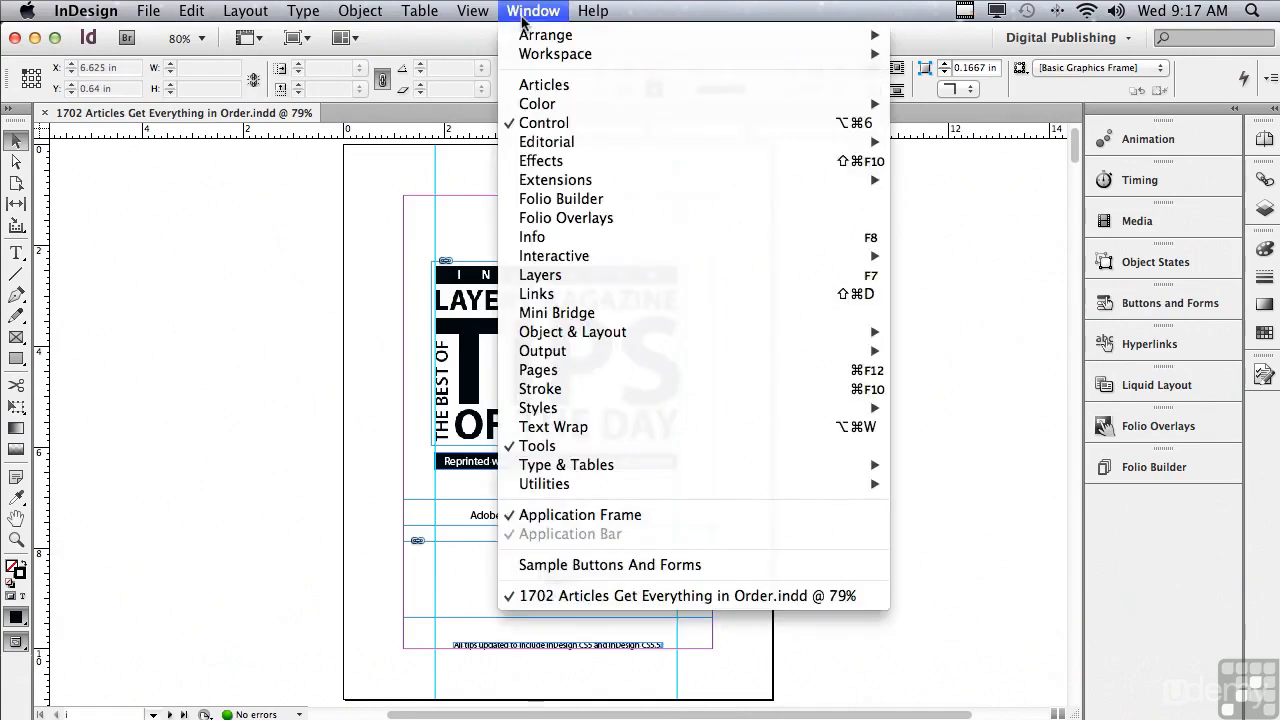
click(532, 86)
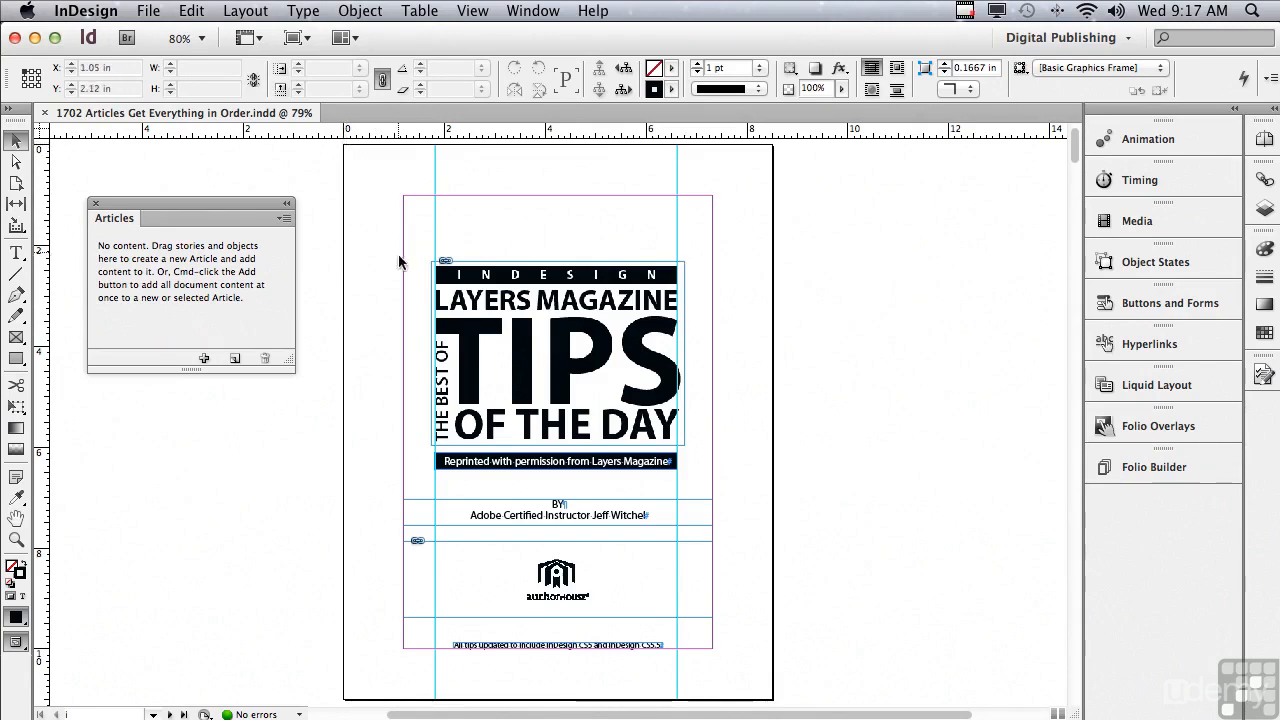
click(405, 512)
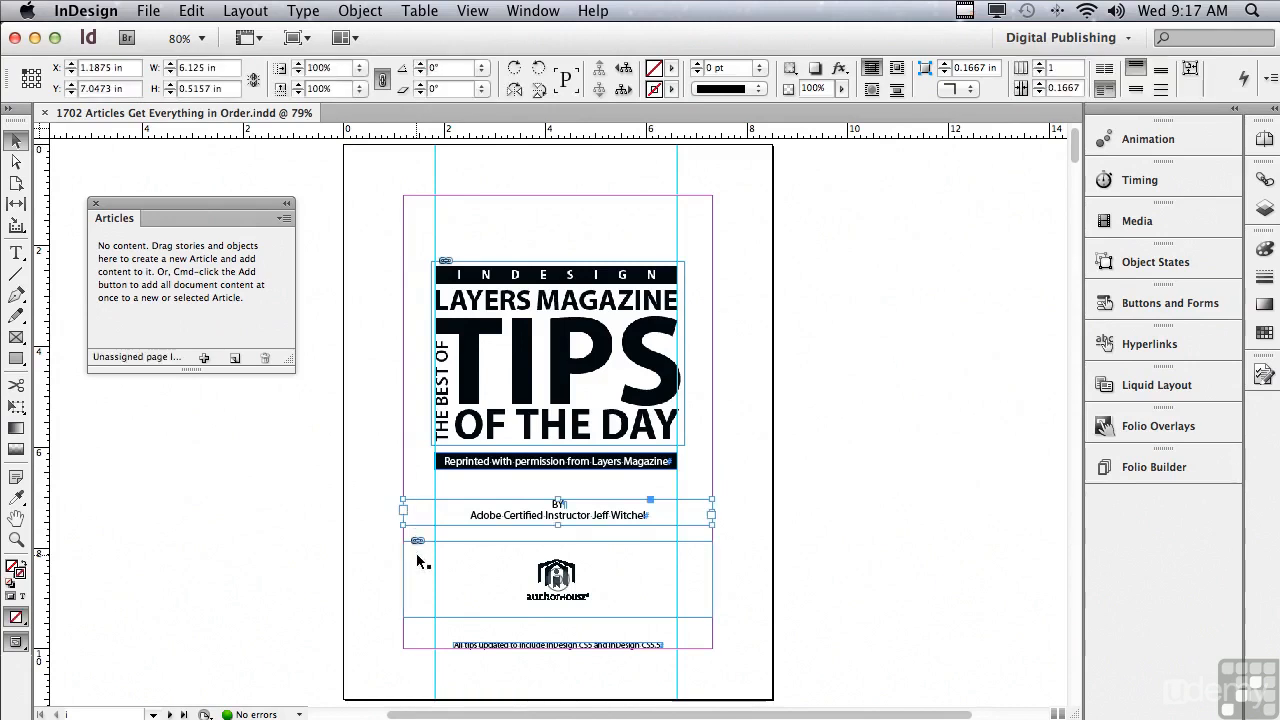
click(418, 561)
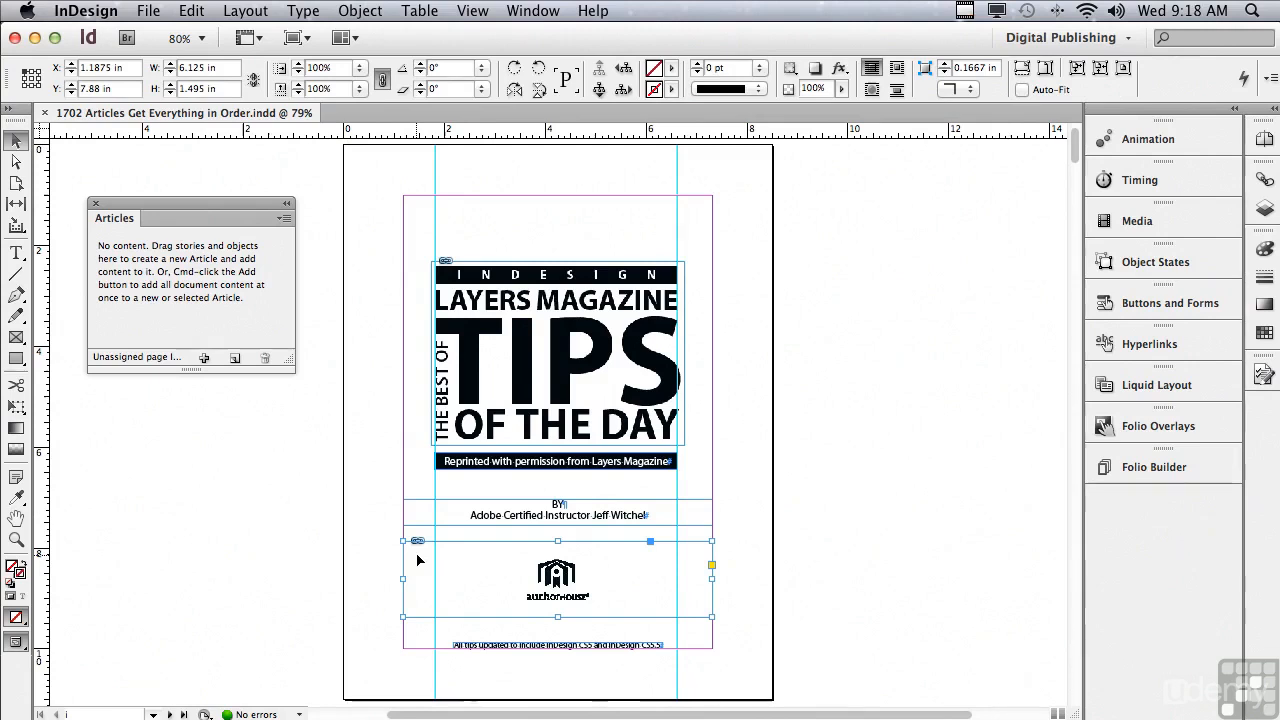
click(375, 540)
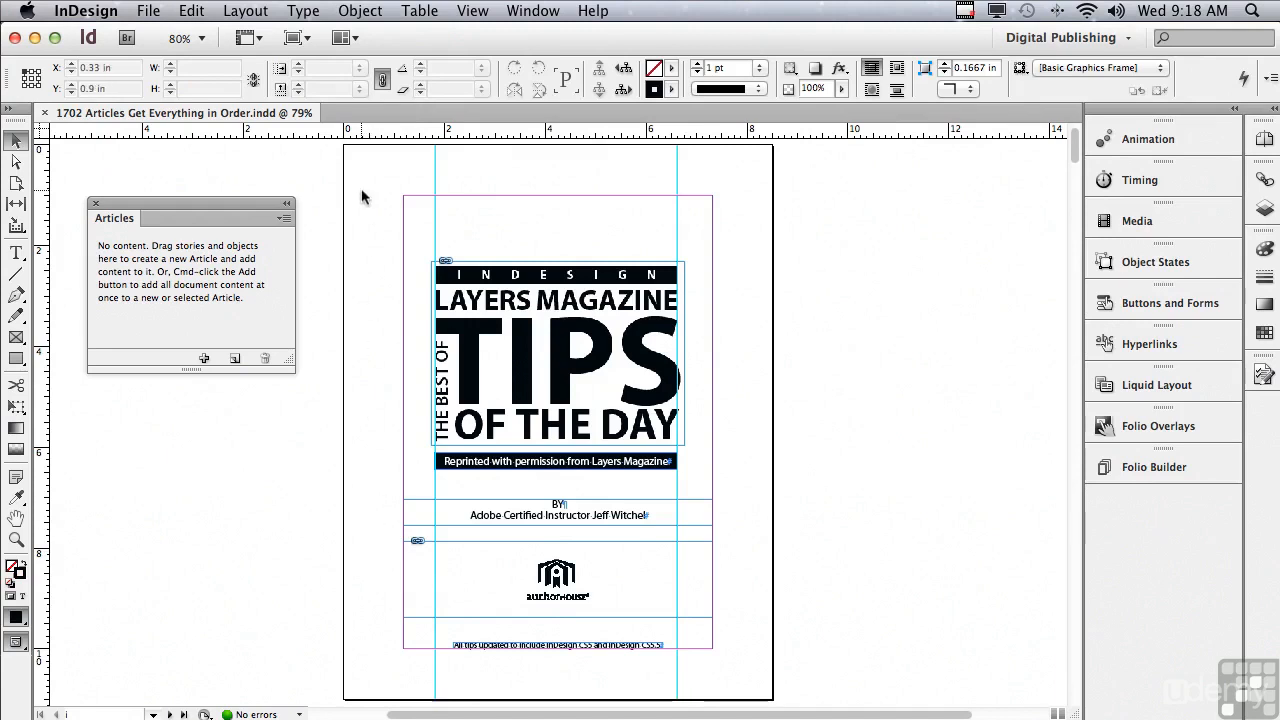
Create an article named "Inside Cover" from all the text and graphic frames on the title page.
drag(361, 188, 752, 670)
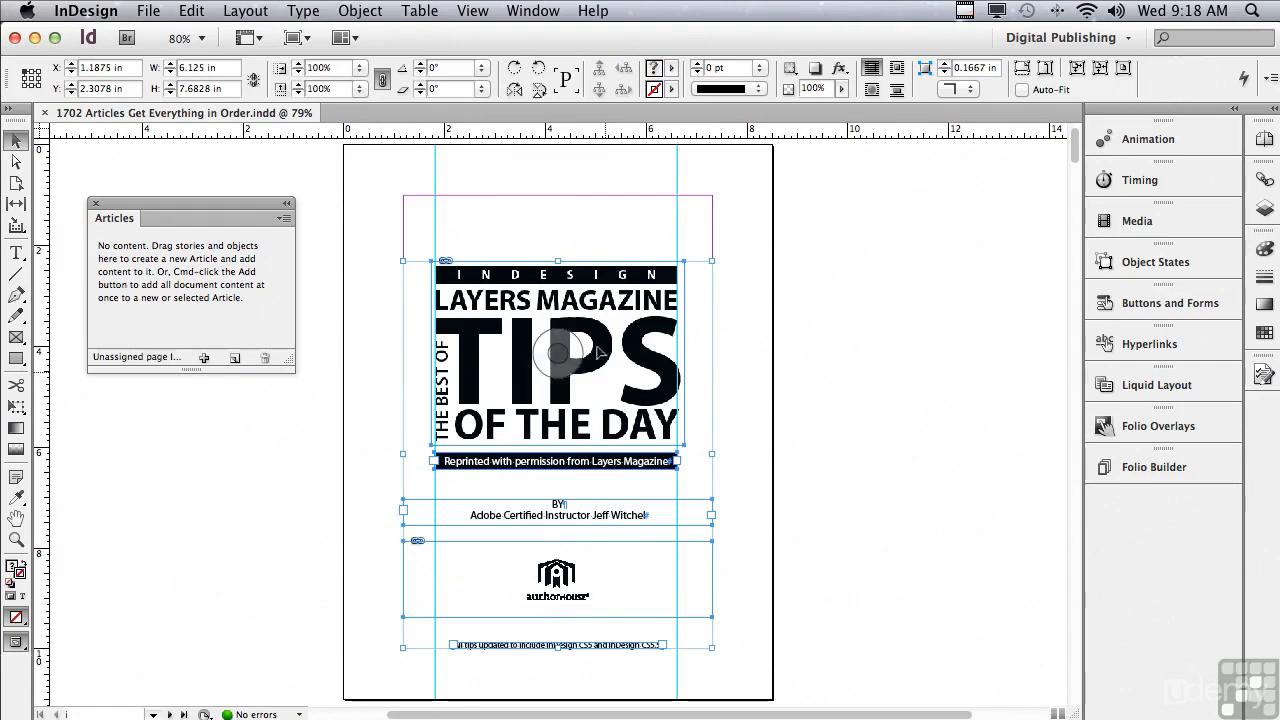
drag(497, 299, 246, 258)
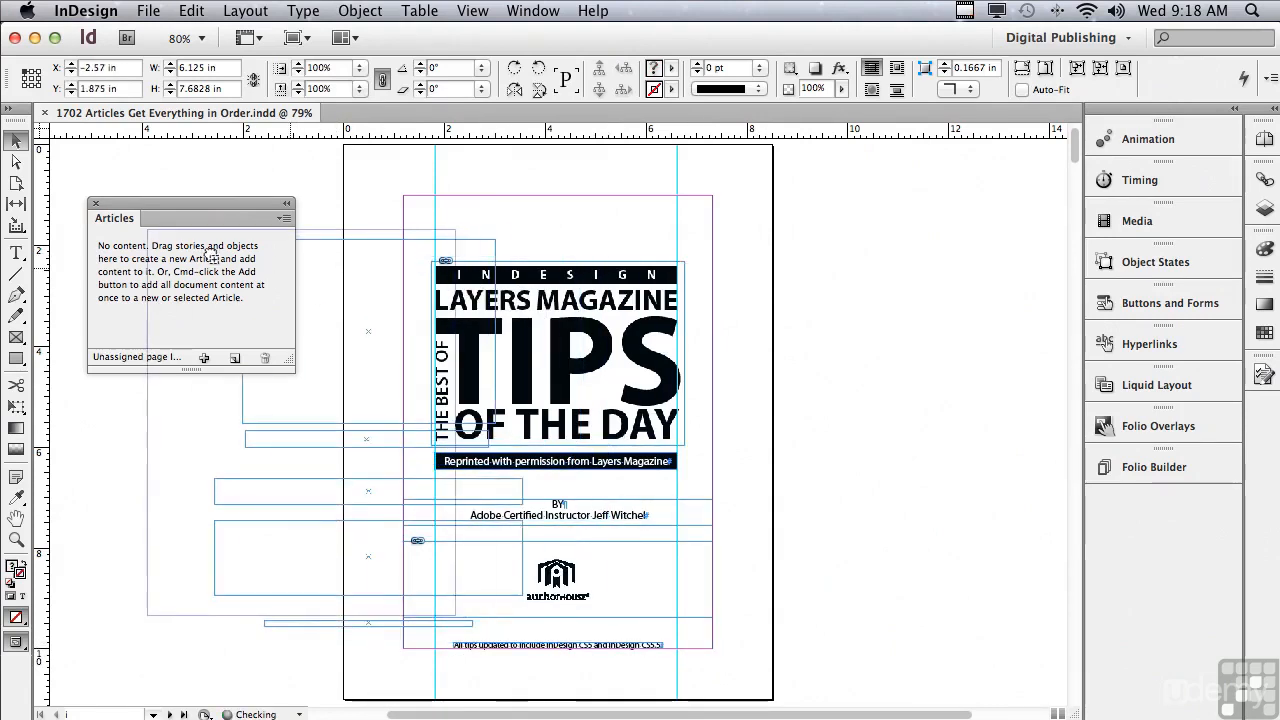
drag(493, 340, 487, 238)
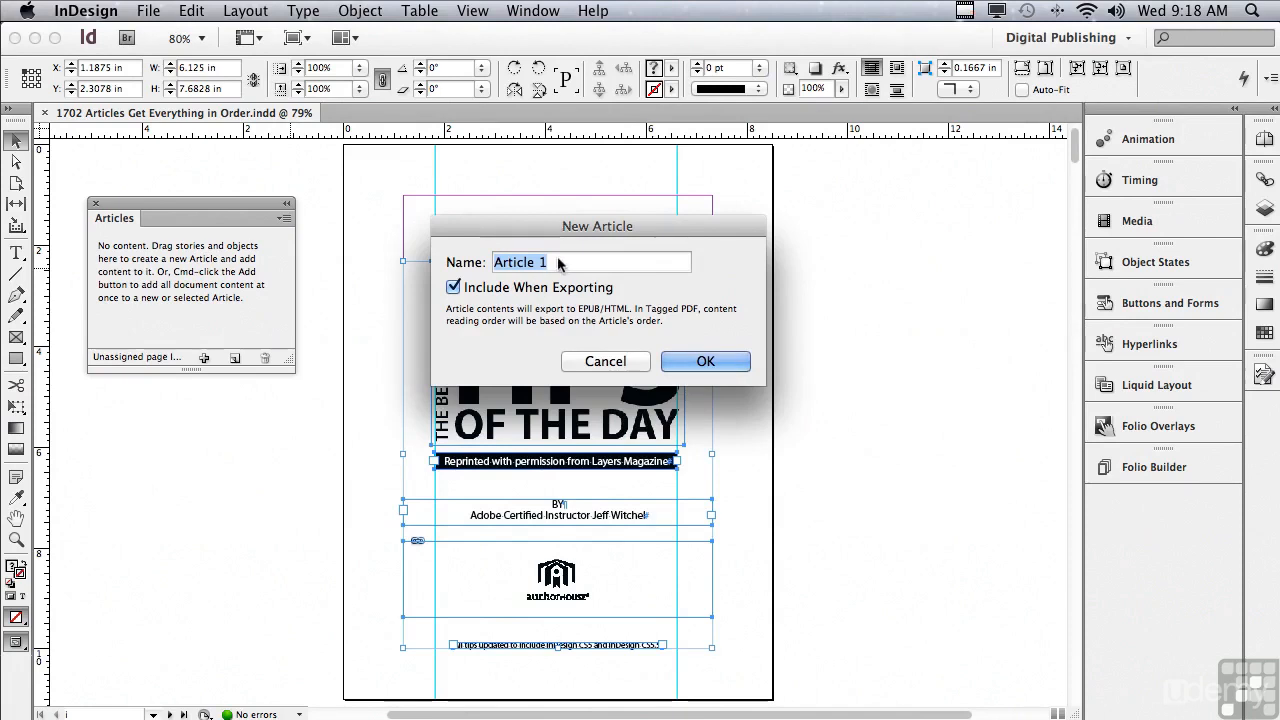
text(In)
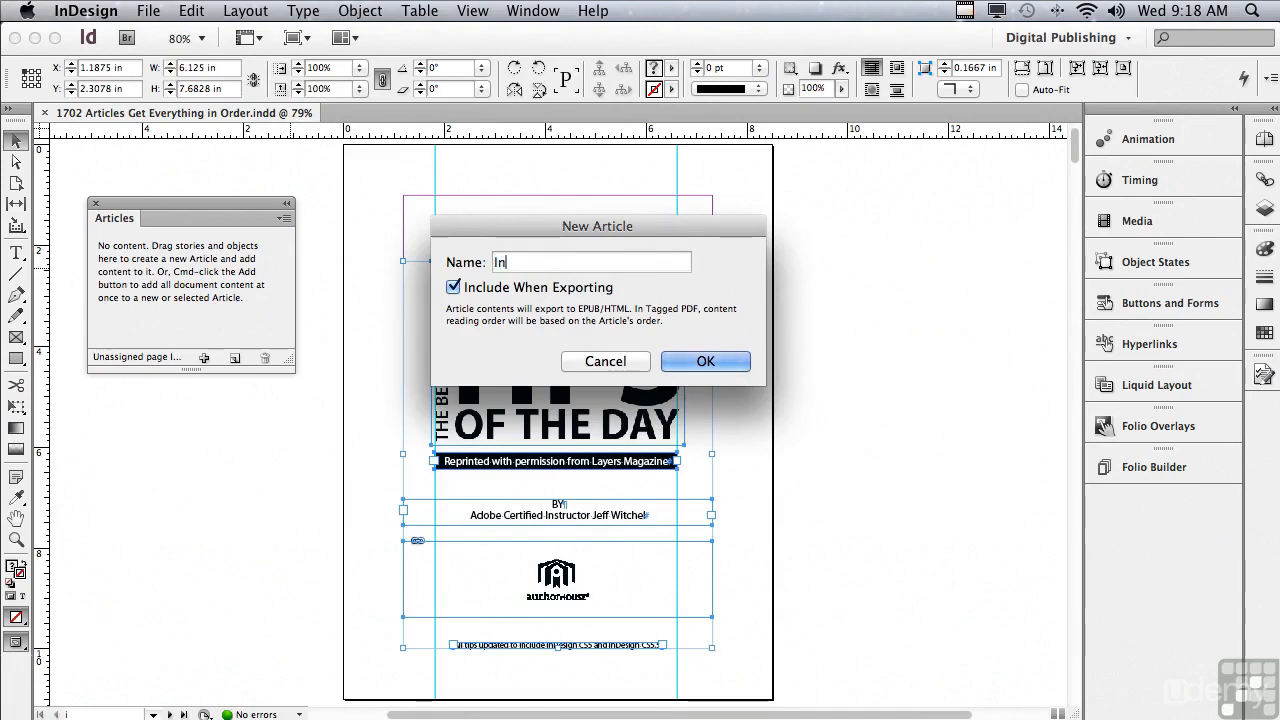
text(side Cover)
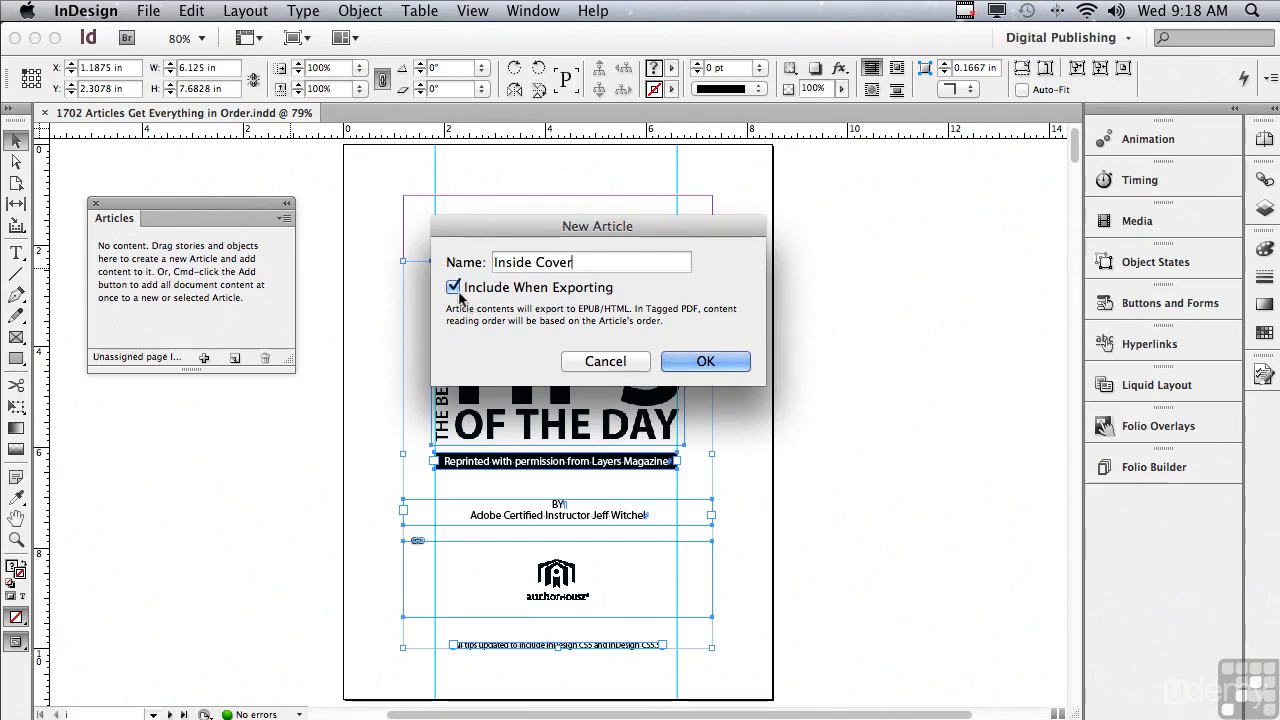
click(682, 362)
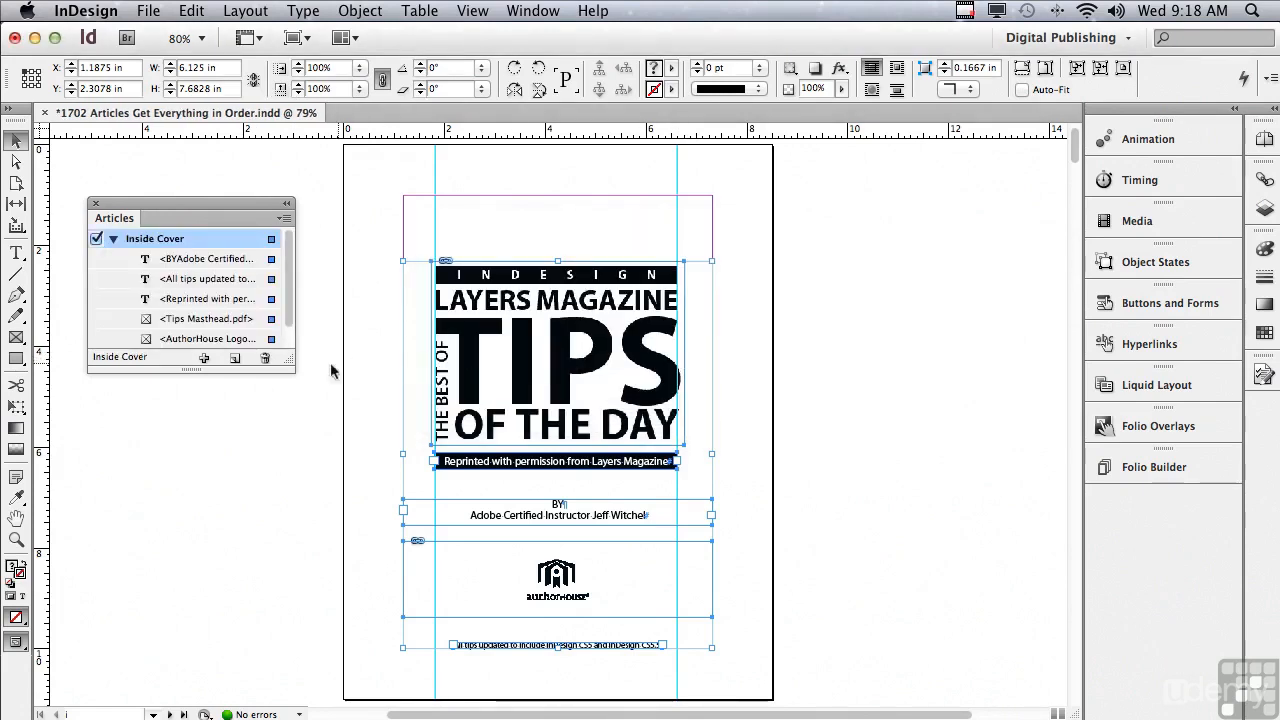
Reorder the Inside Cover items as Tips Masthead.pdf, Reprinted with permission, byline, AuthorHouse Logo.ai, All tips updated, and collapse the article.
drag(291, 369, 380, 432)
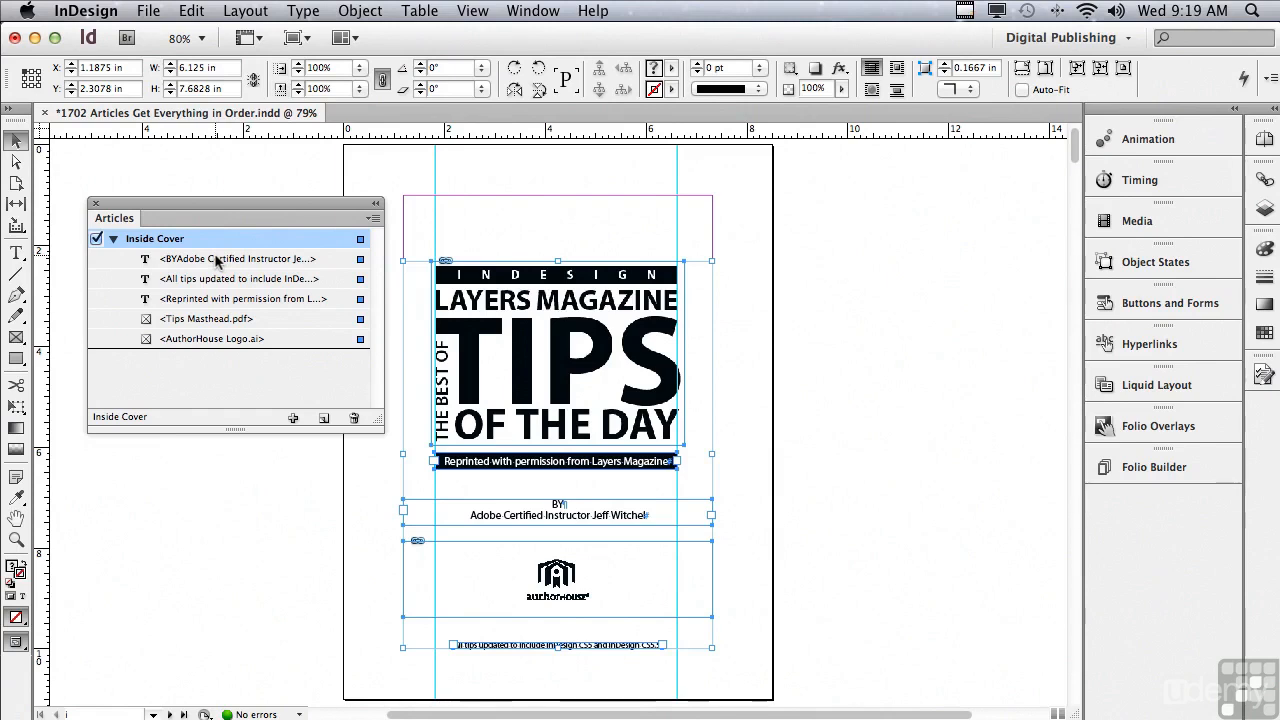
click(201, 321)
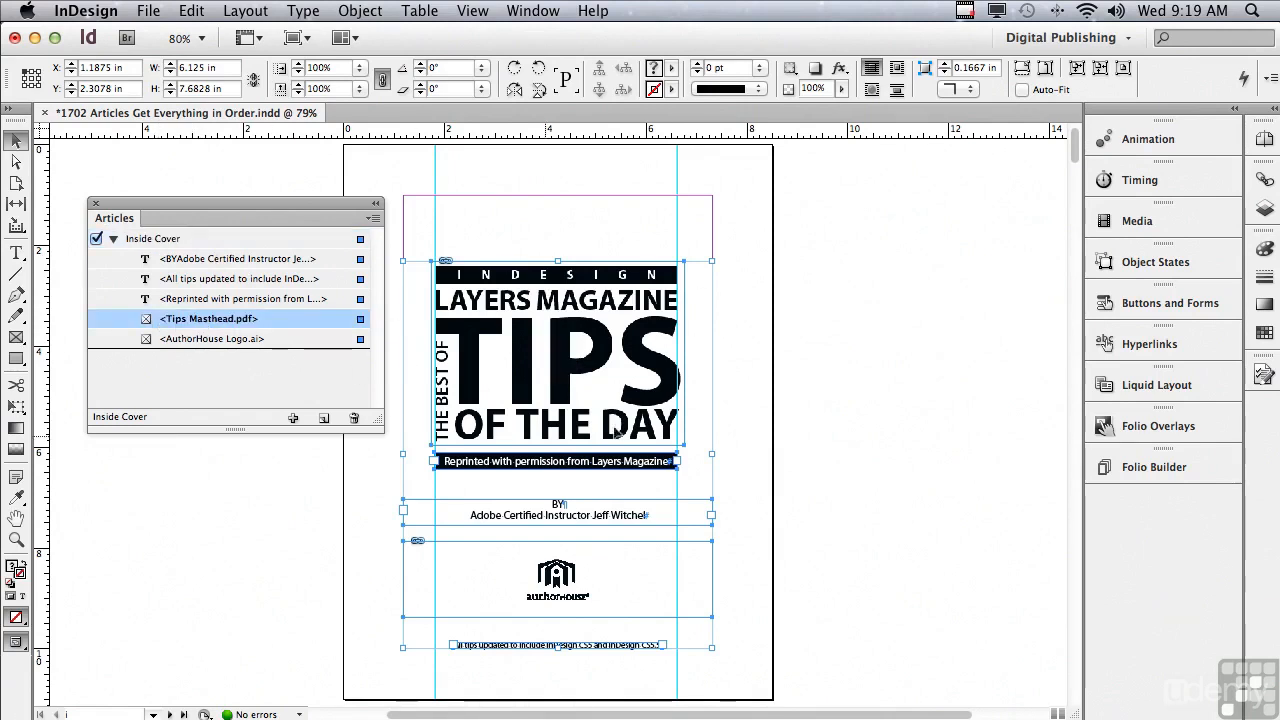
drag(195, 320, 203, 254)
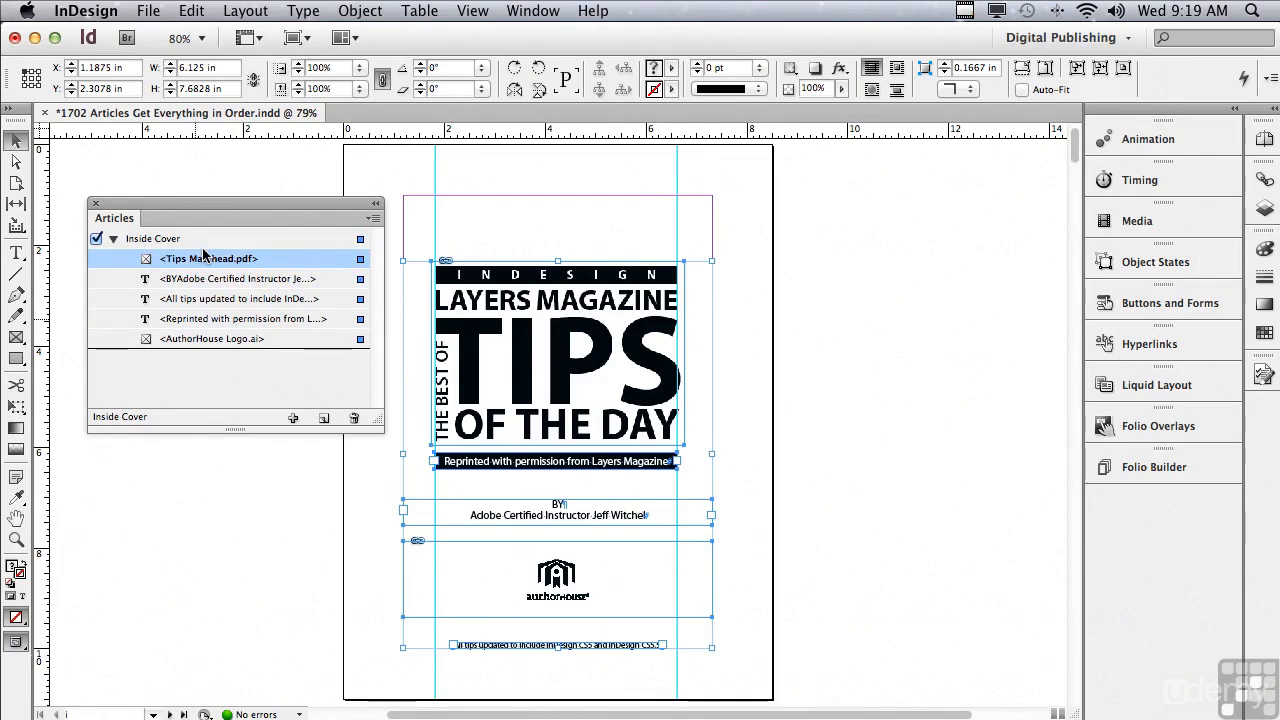
click(183, 319)
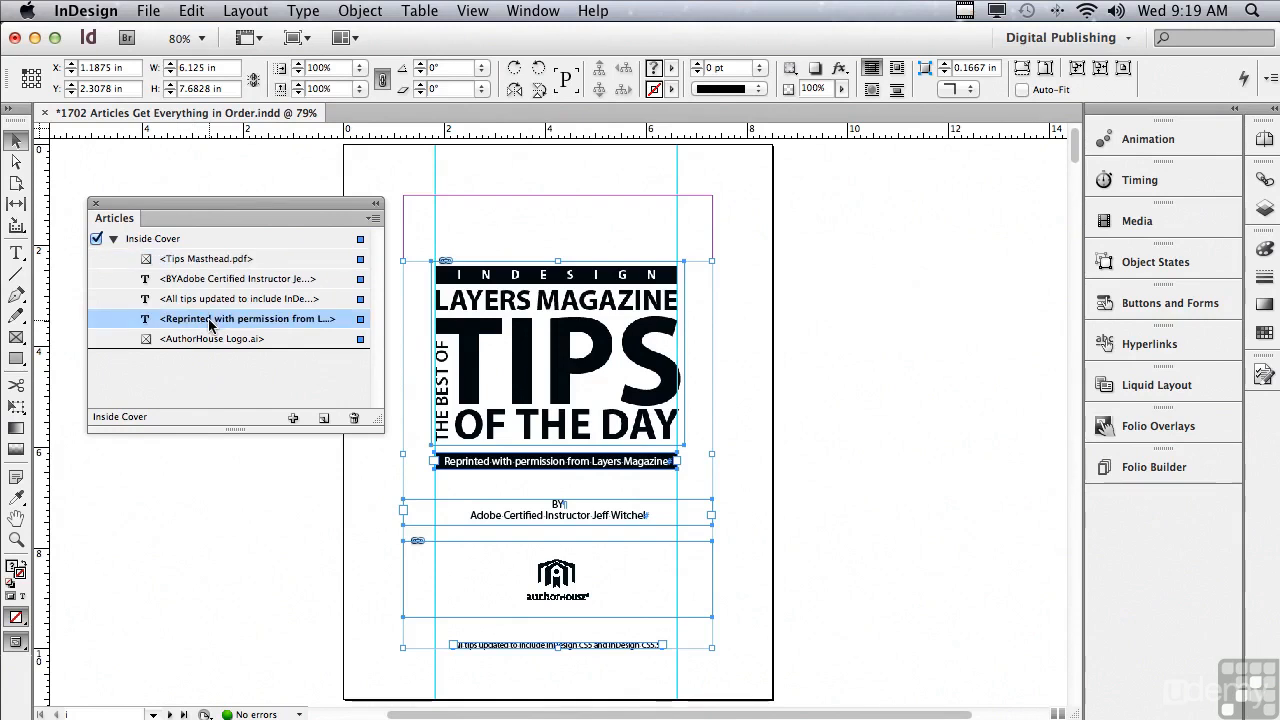
drag(209, 321, 178, 288)
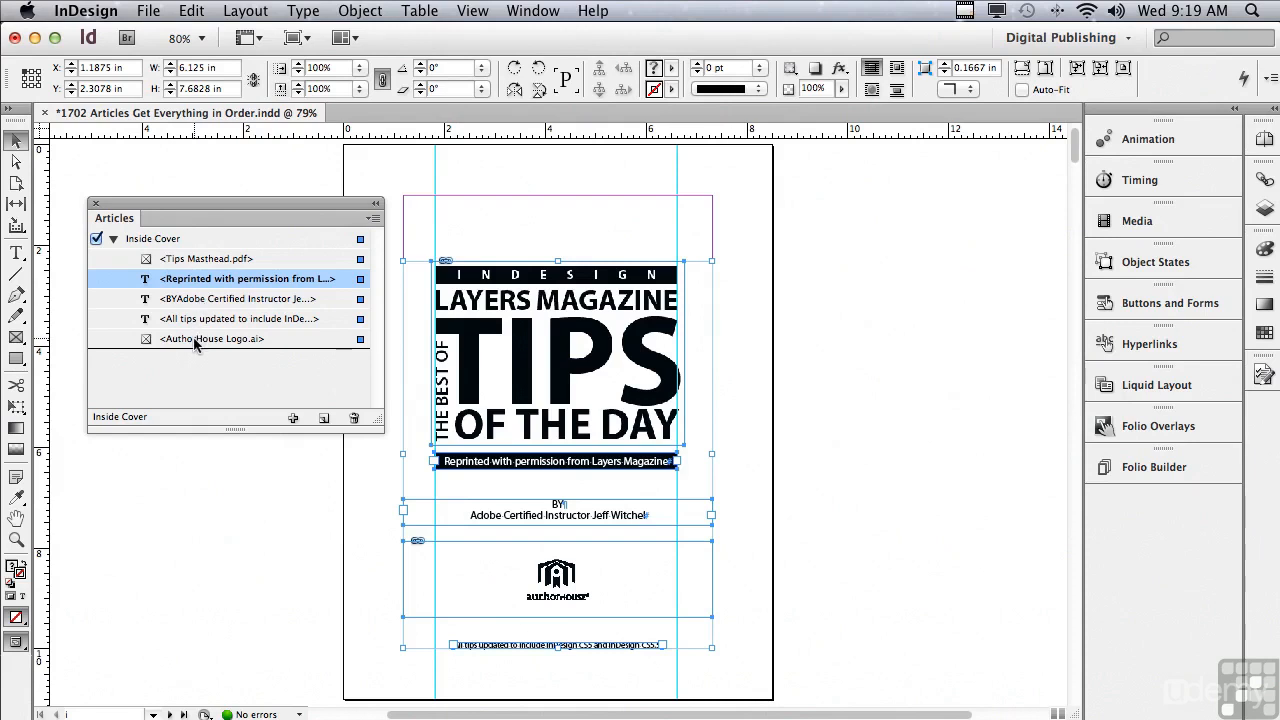
drag(196, 342, 193, 331)
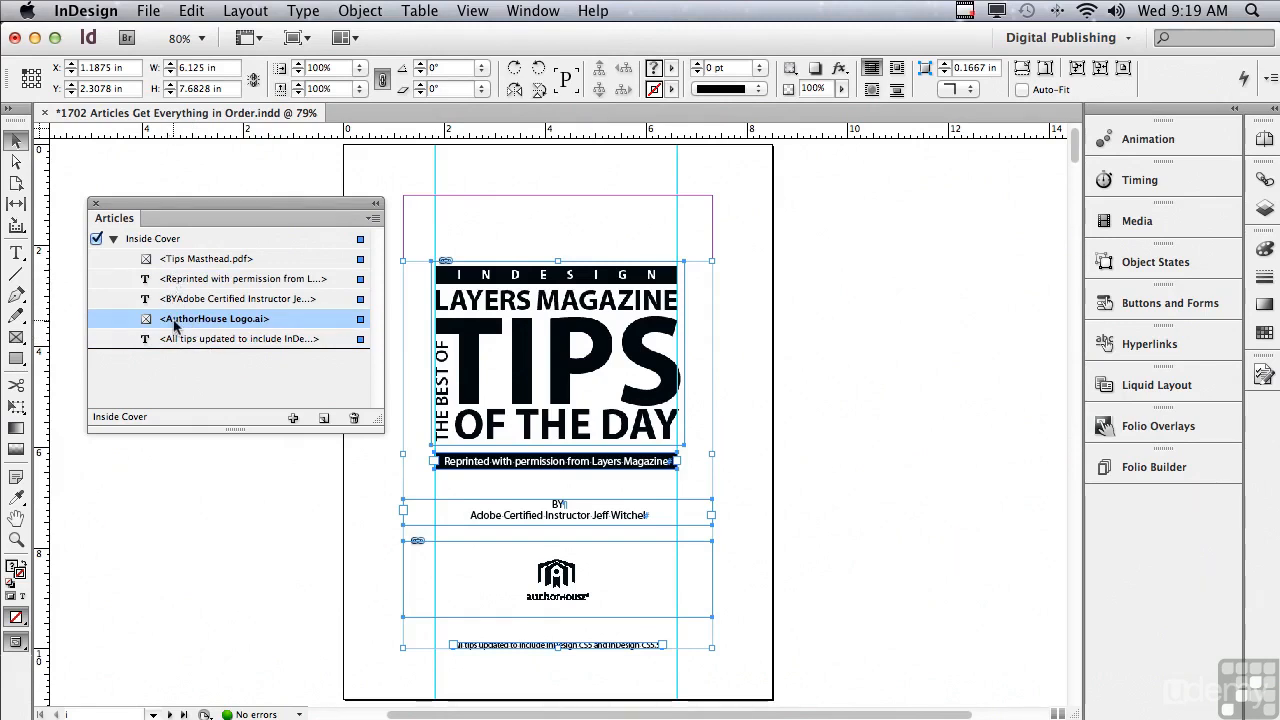
click(114, 240)
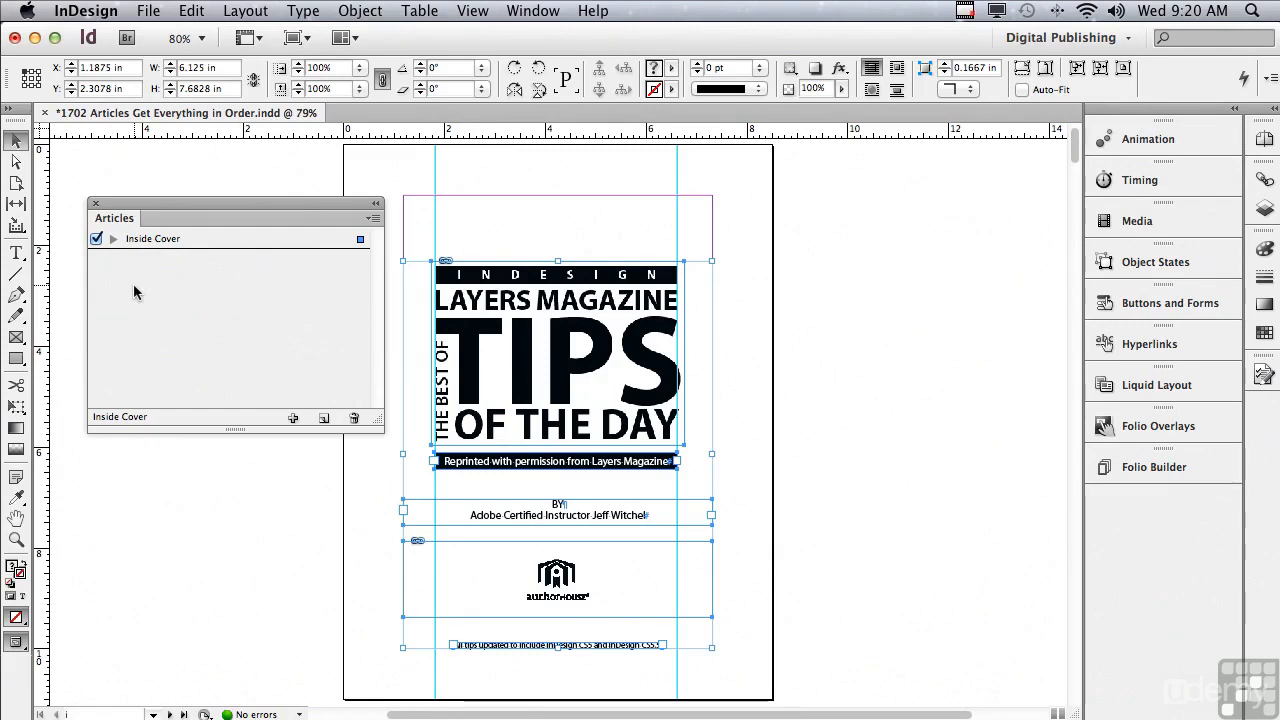
Create an article named "Author" from the main text frame on the About the Author page.
click(558, 352)
drag(1075, 160, 1070, 191)
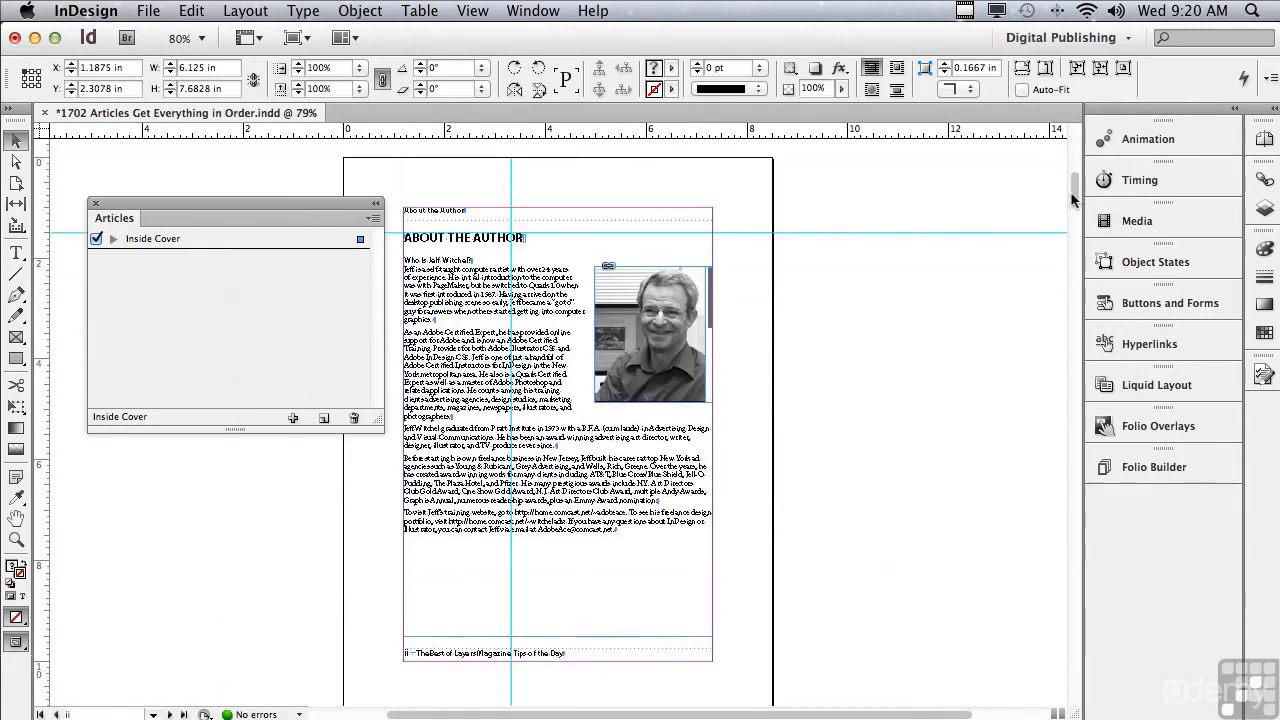
click(532, 306)
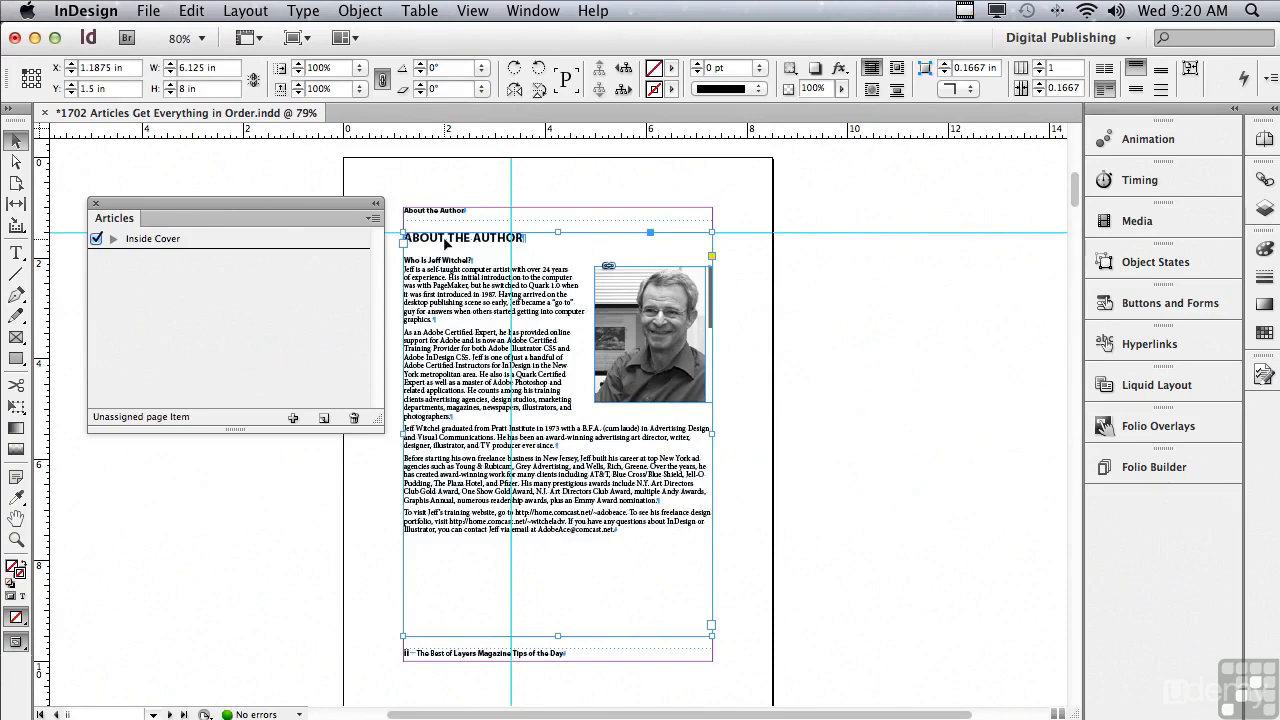
drag(447, 243, 286, 290)
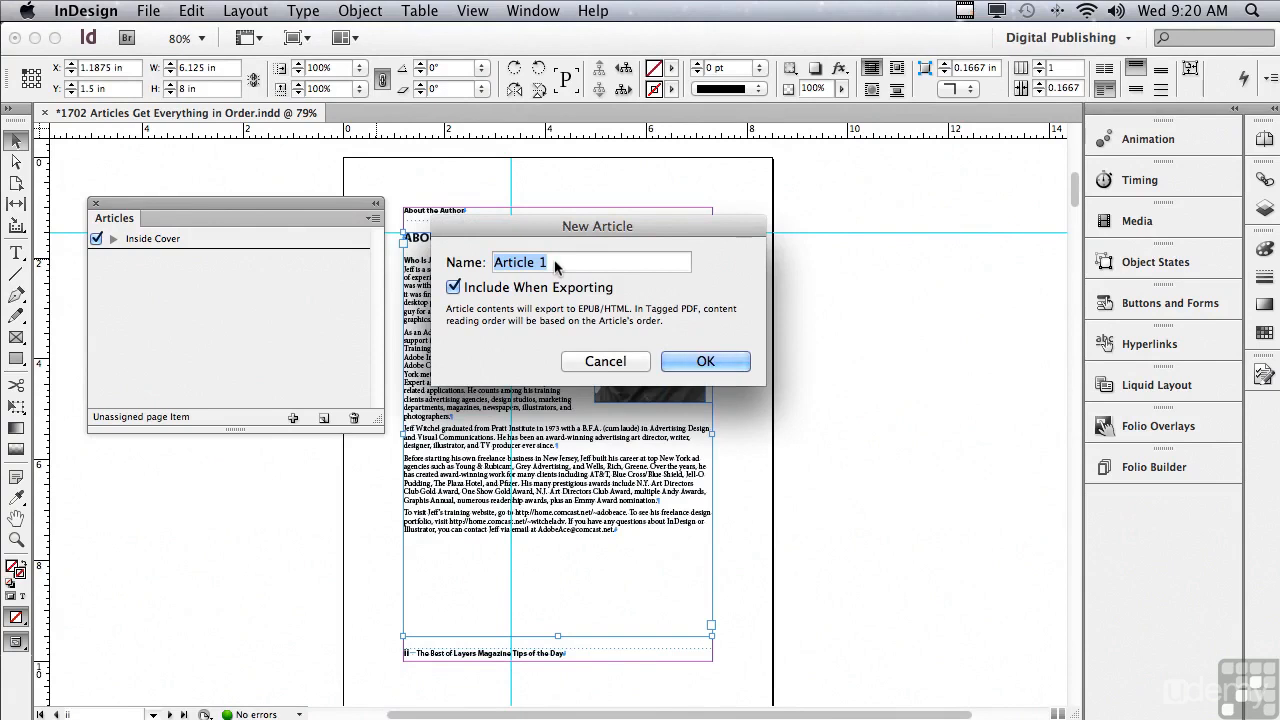
text(Auth)
text(or)
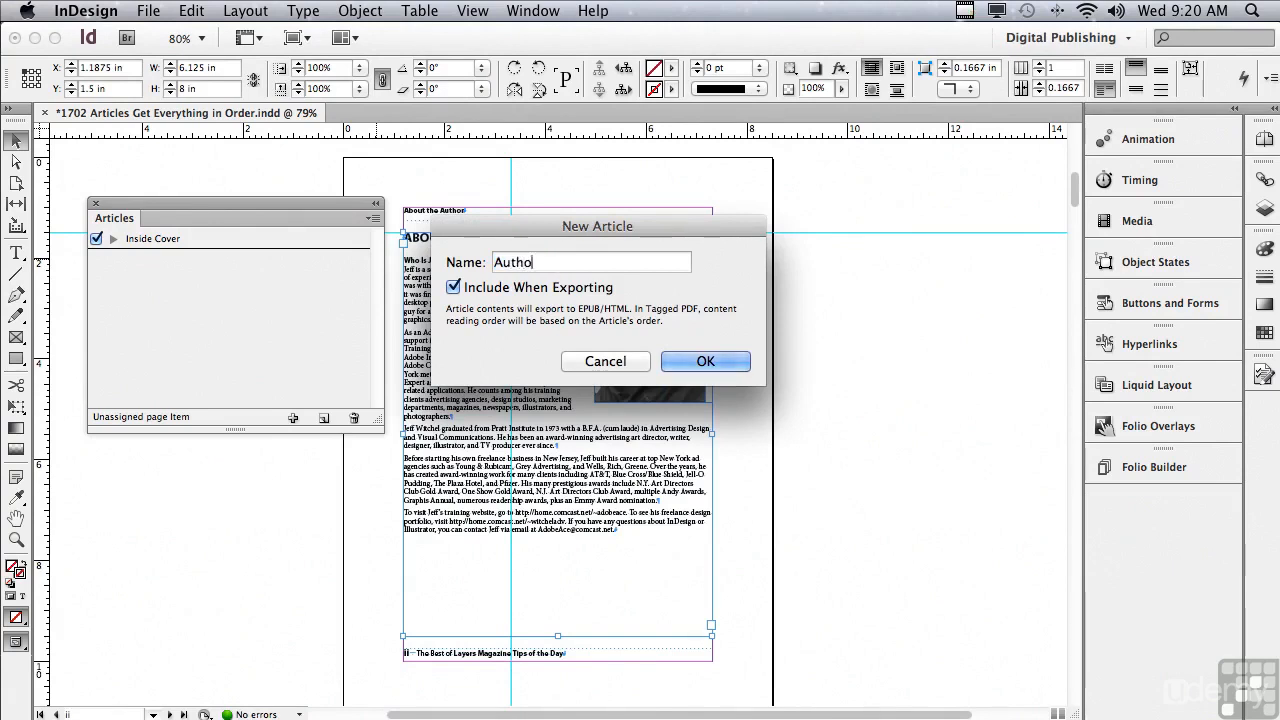
click(677, 360)
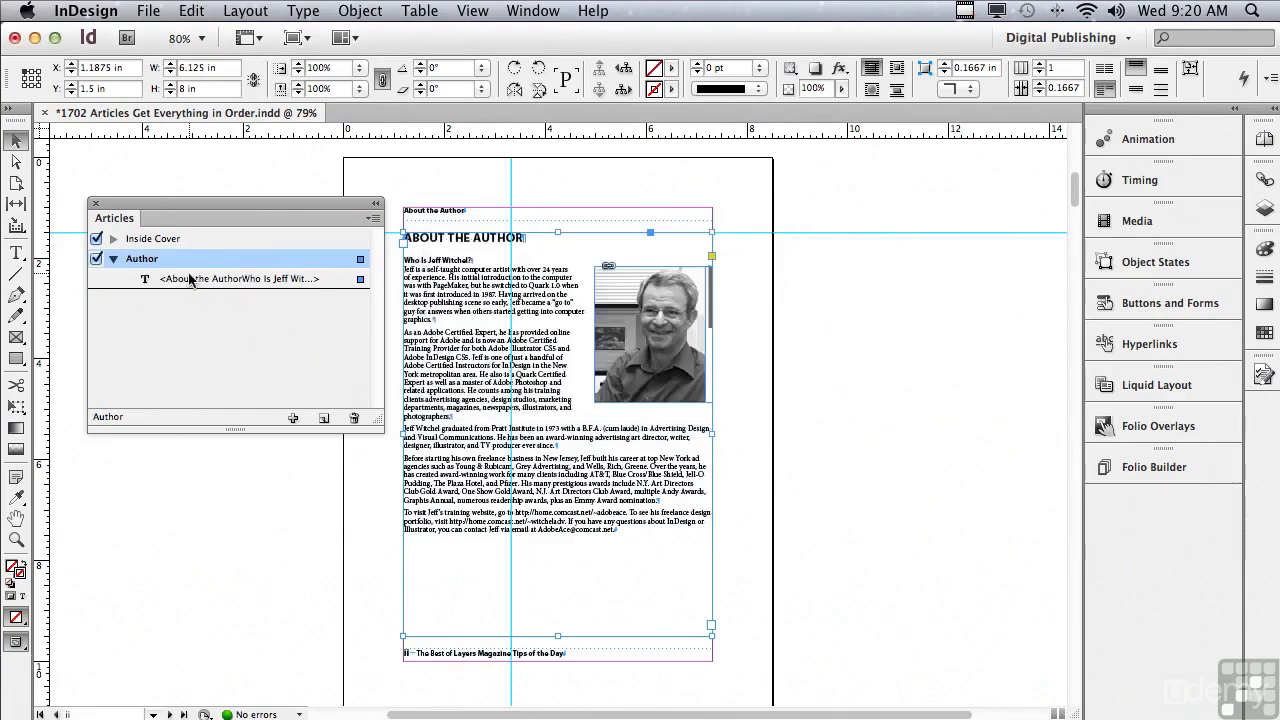
Create an article named "Thank Yous" from the main text frame on the Acknowledgements page.
drag(1074, 191, 1069, 243)
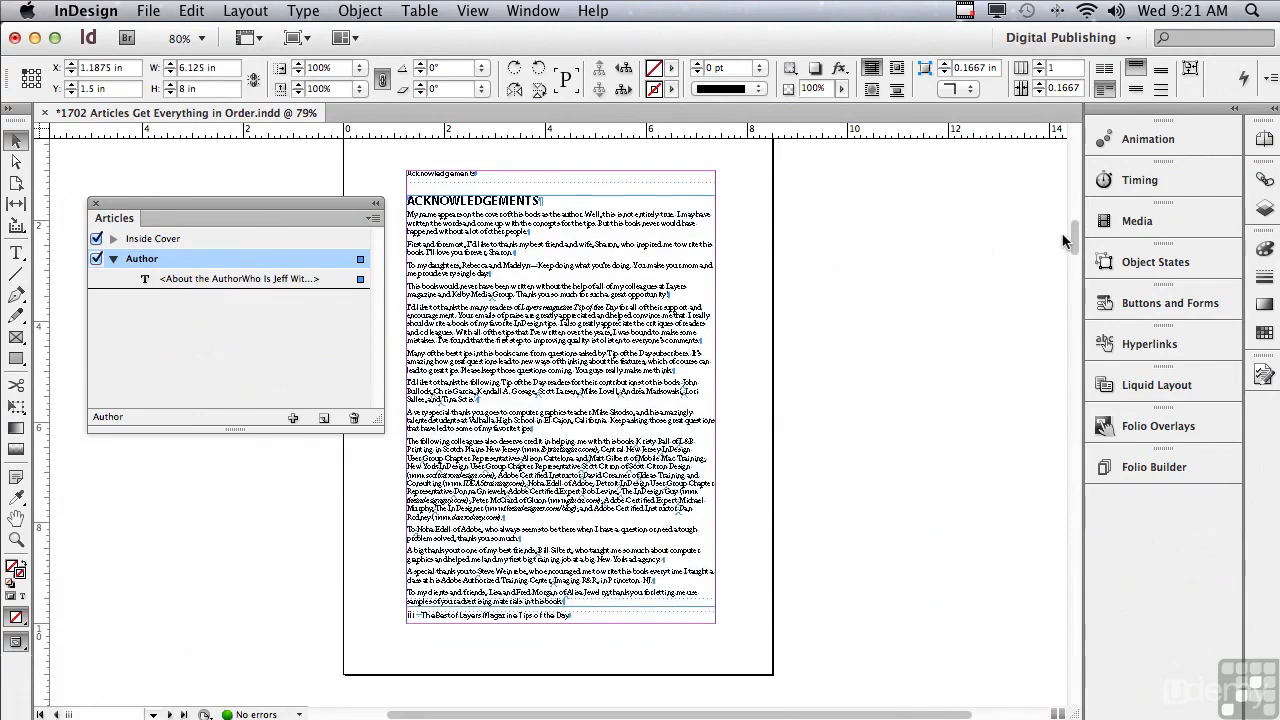
click(418, 228)
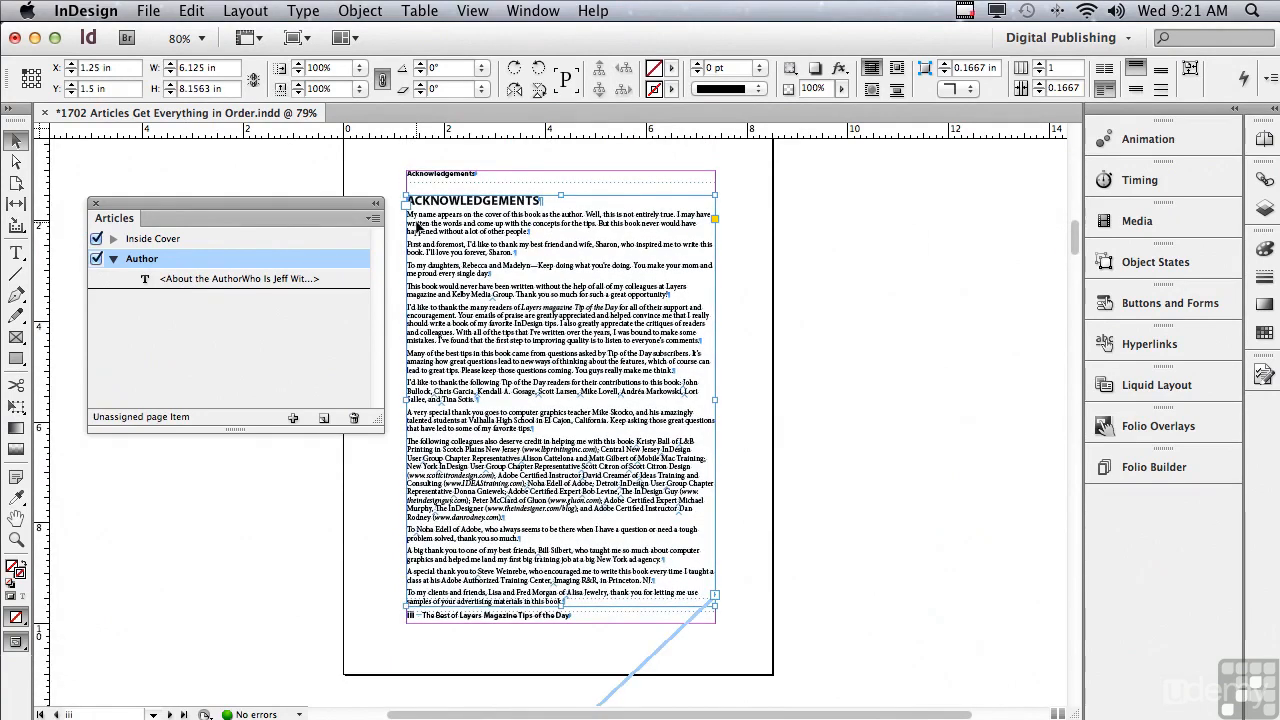
drag(418, 228, 284, 316)
text(T)
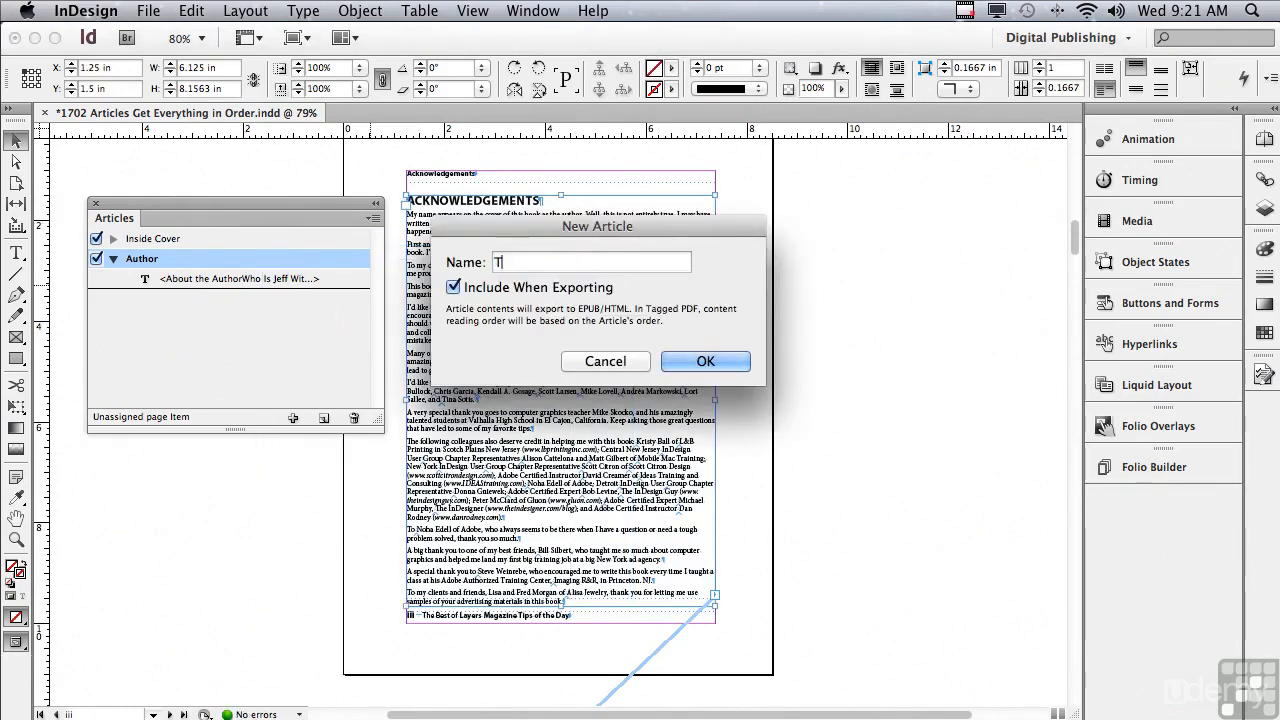
text(hank Yous)
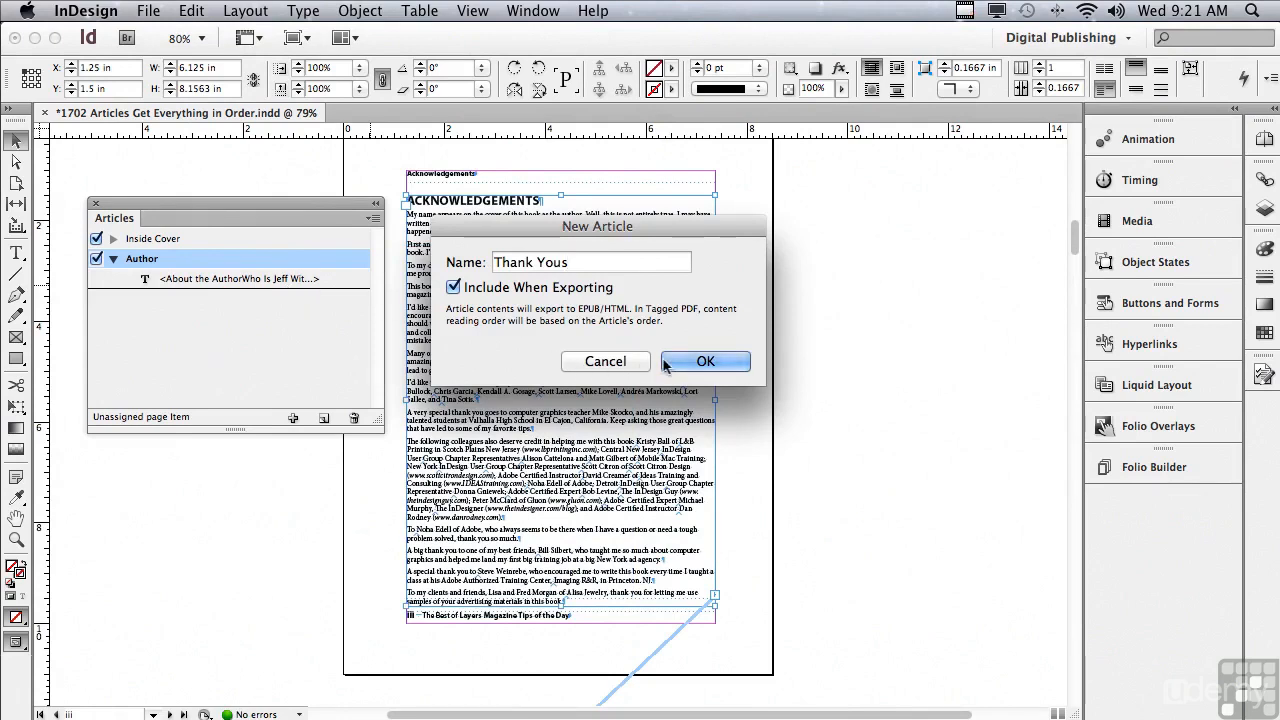
click(705, 361)
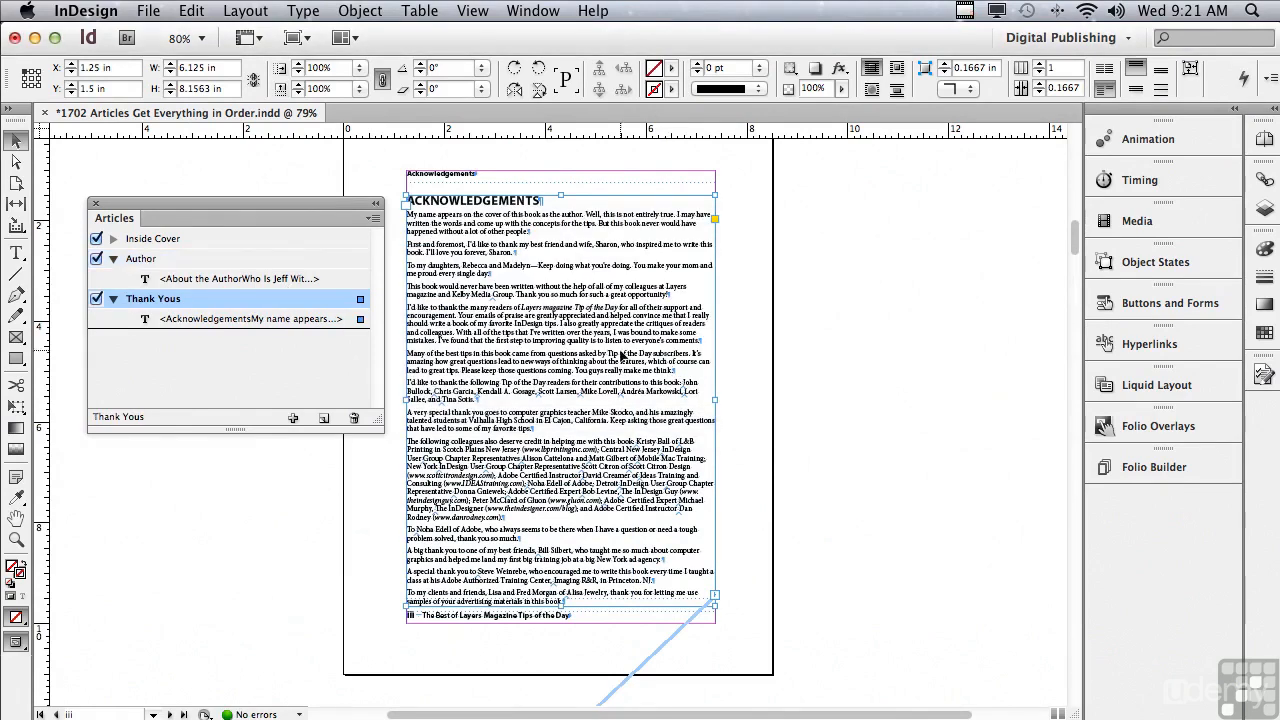
Create an article named "Introduction" from the main text frame on the Introduction page.
drag(1072, 240, 1064, 332)
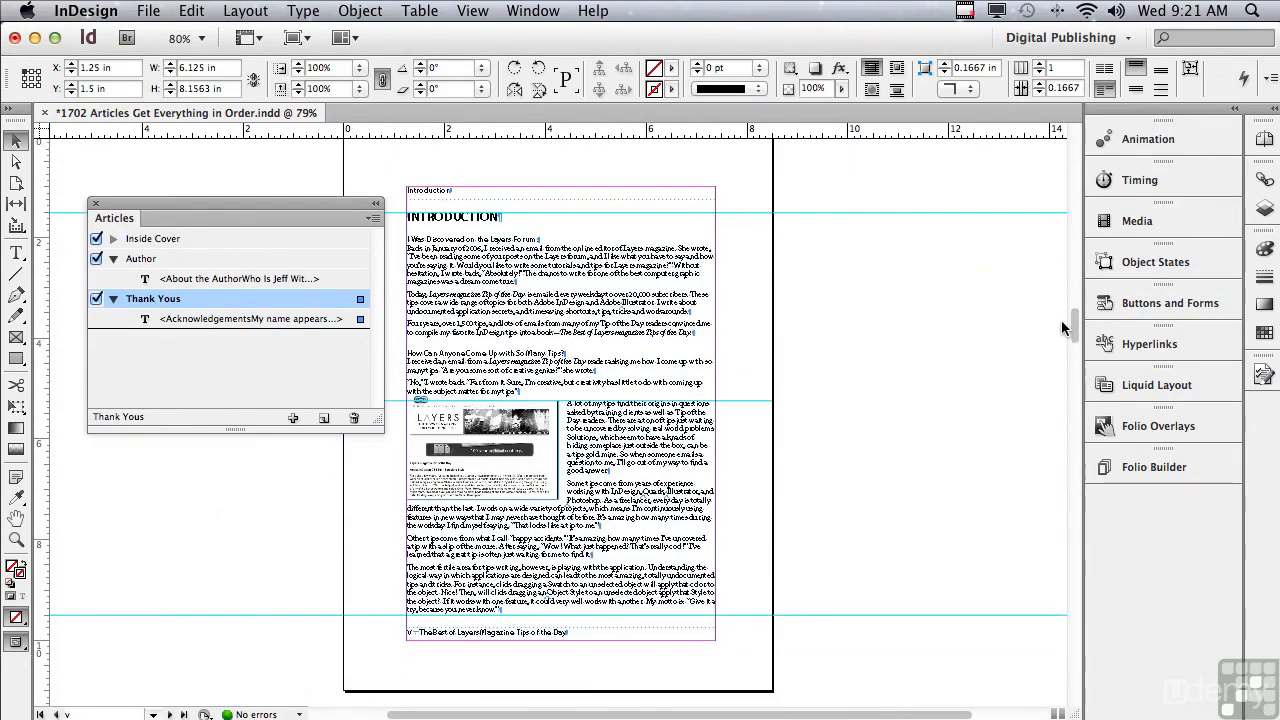
click(585, 250)
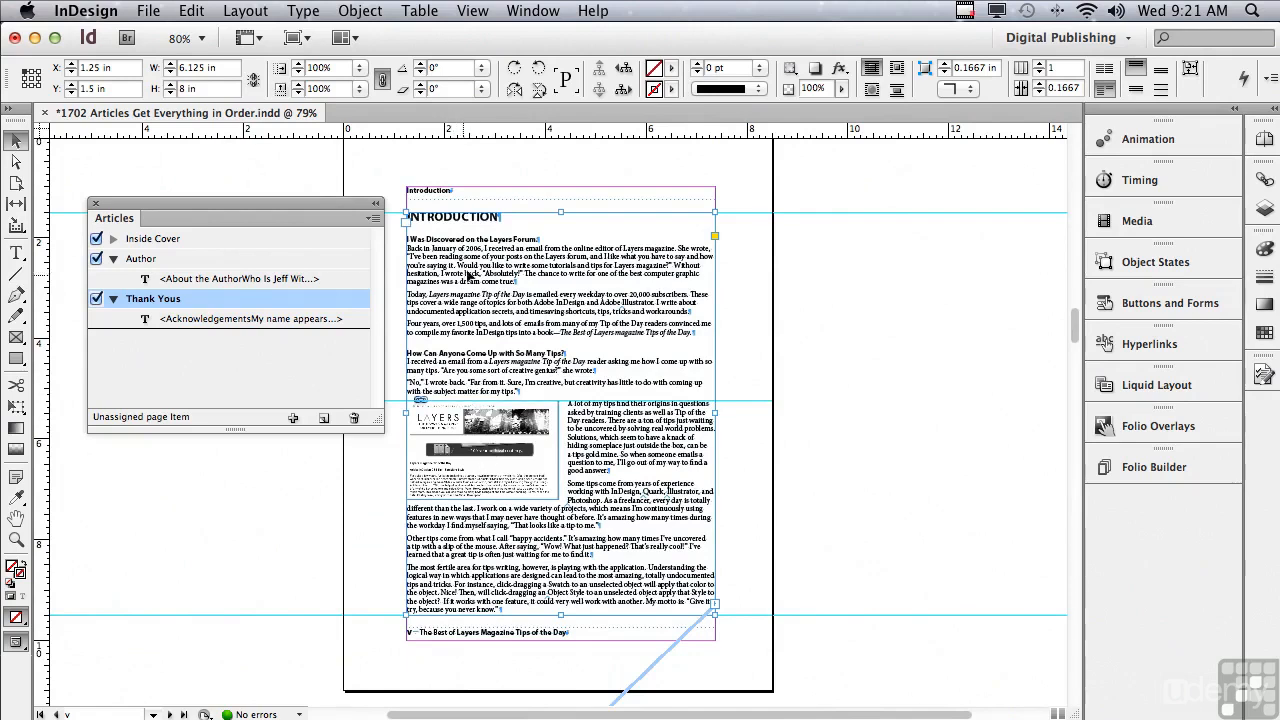
drag(476, 268, 329, 360)
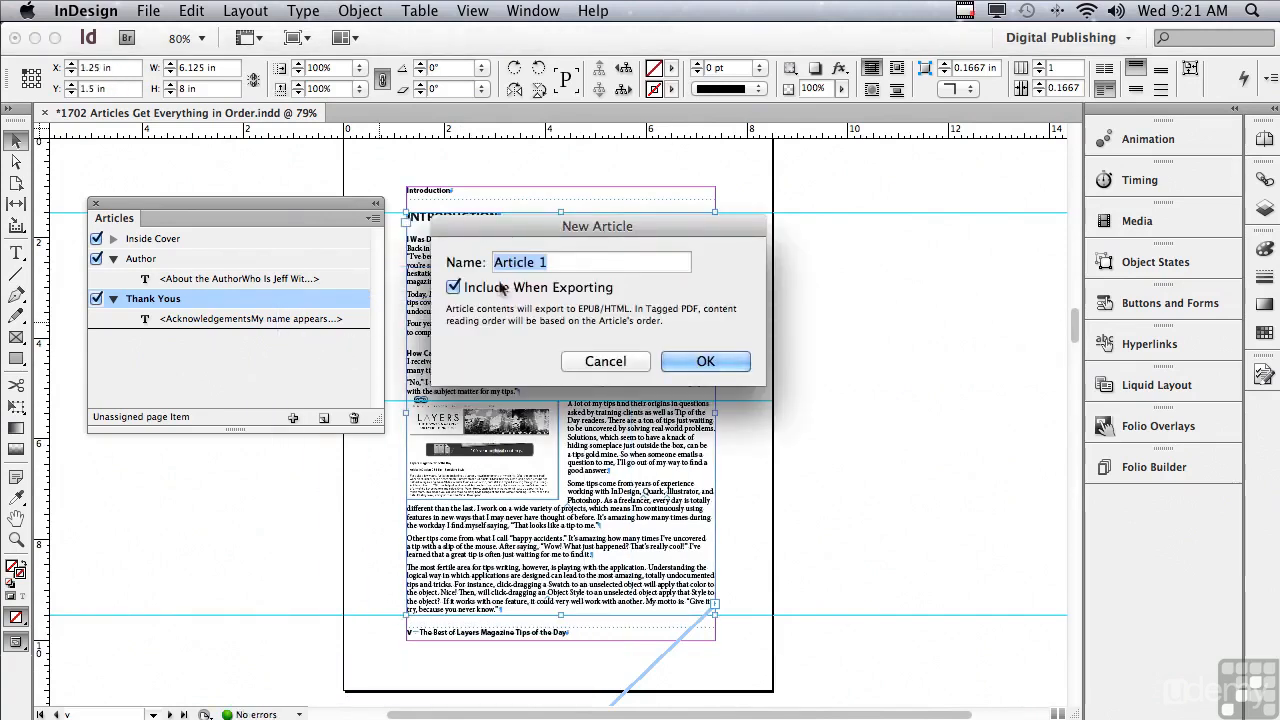
text(Introduction)
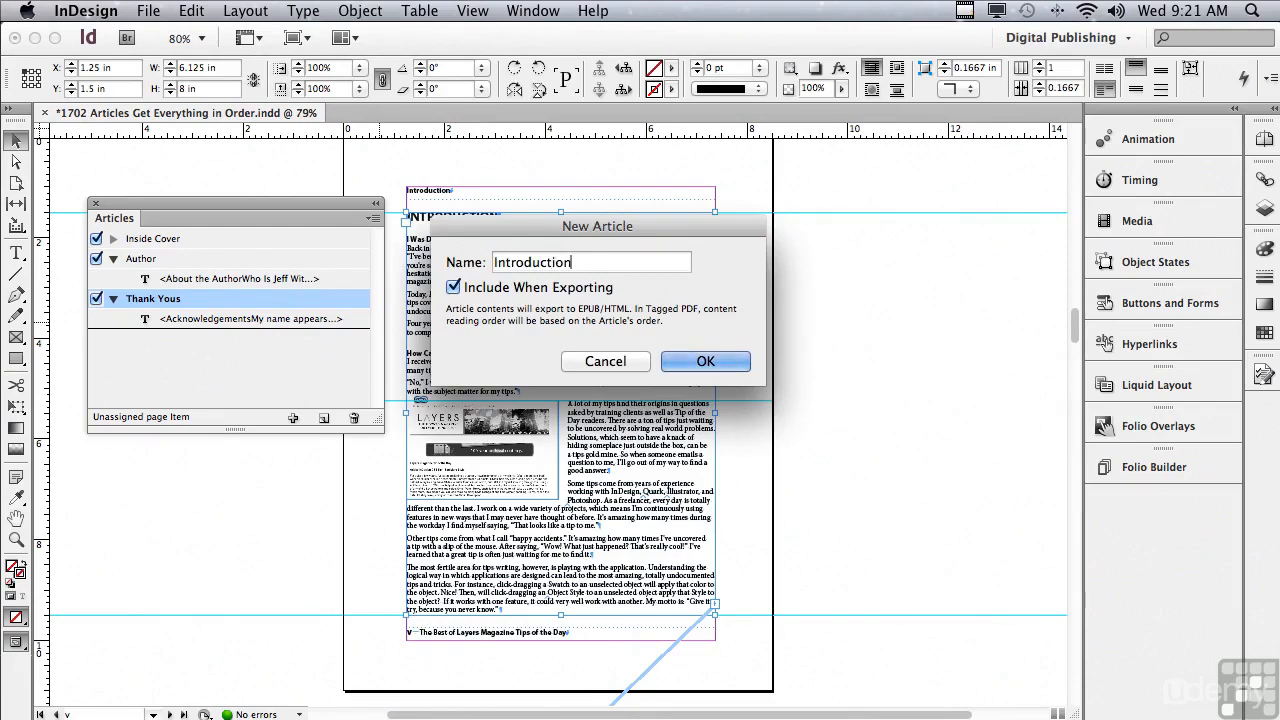
click(686, 363)
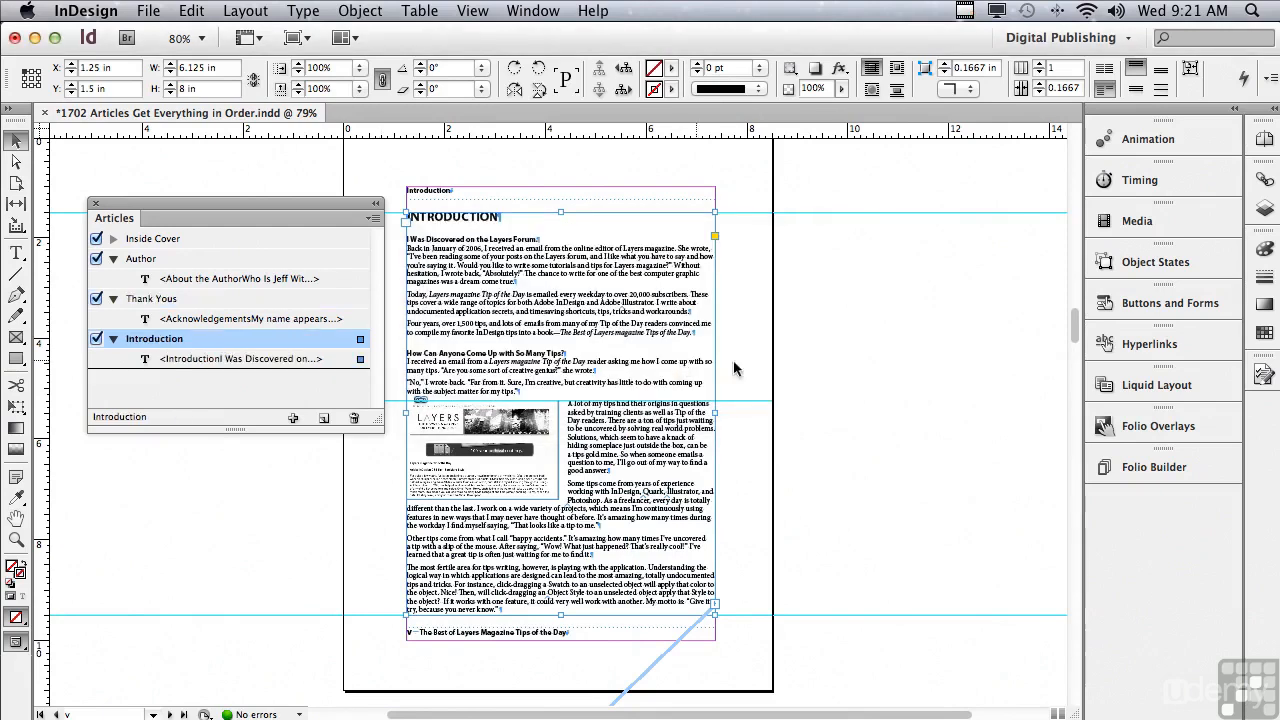
Create an article named "Contents" from the main text frame on the Table of Contents page.
drag(1074, 328, 1070, 410)
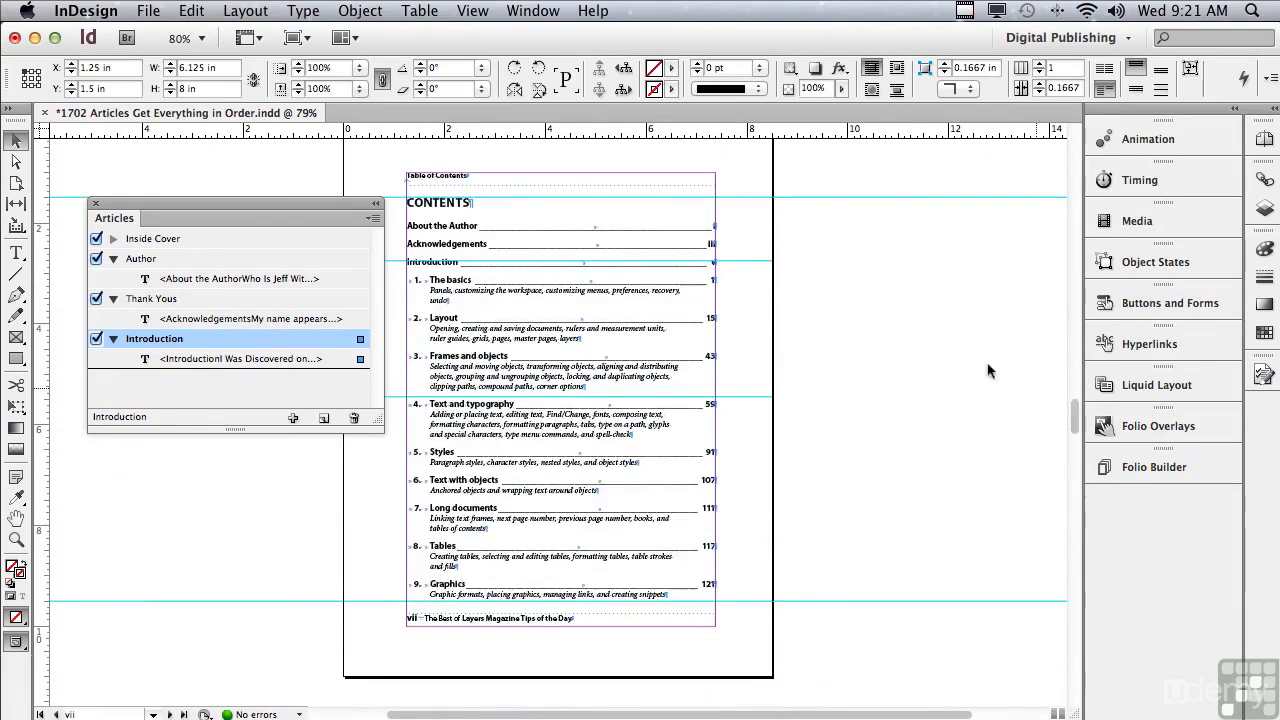
click(442, 216)
drag(442, 216, 369, 343)
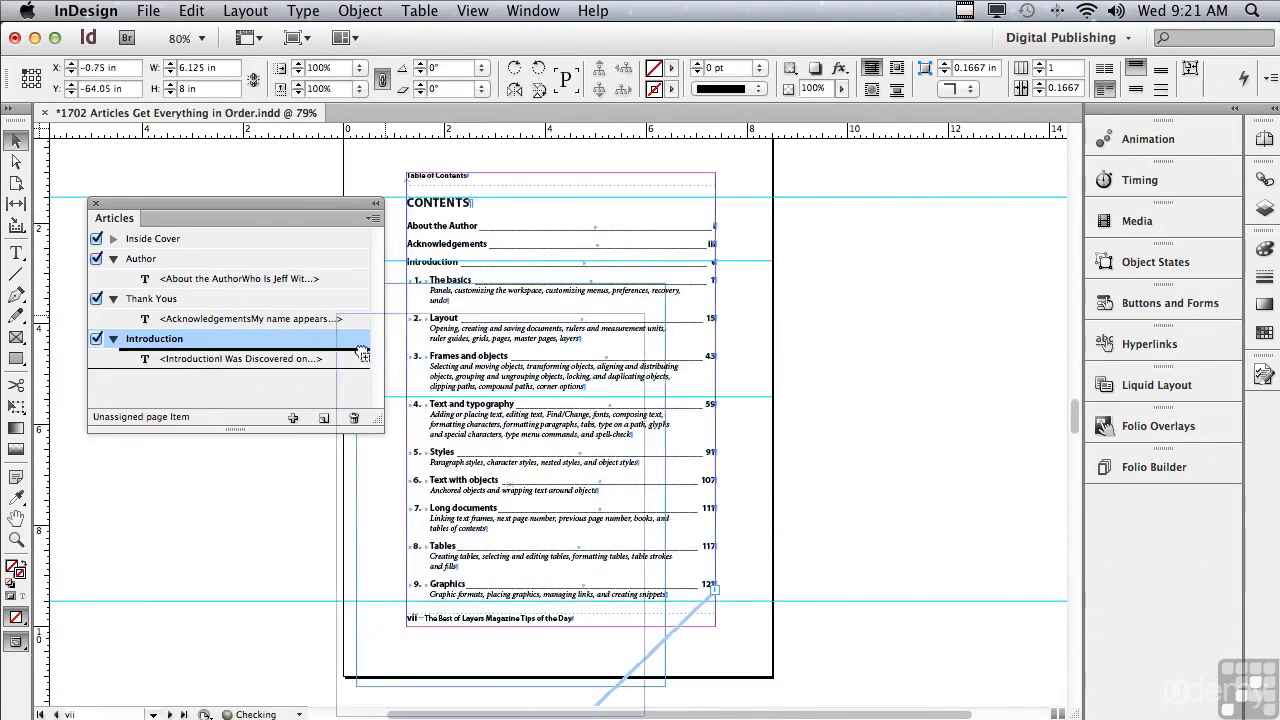
text(Contents)
click(686, 365)
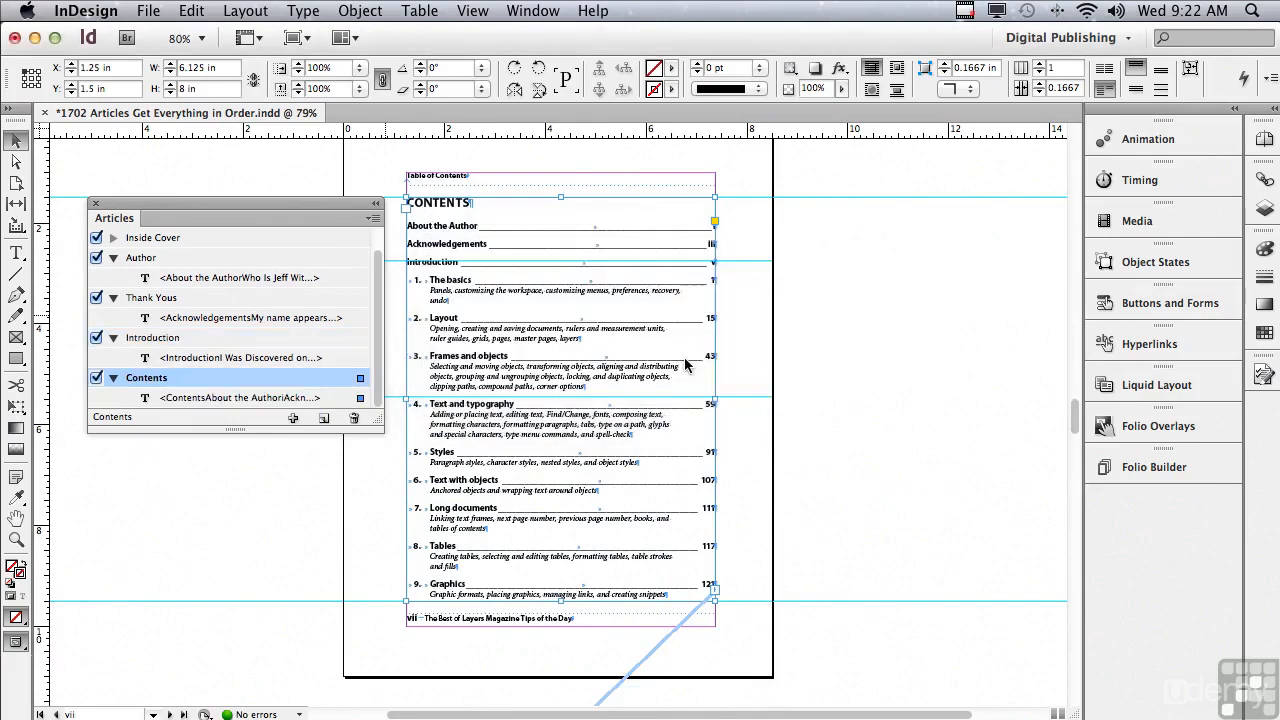
Select the main text frame on the first page of The Basics chapter and collapse the Contents, Introduction, Thank Yous and Author articles.
drag(1072, 418, 1044, 502)
click(441, 316)
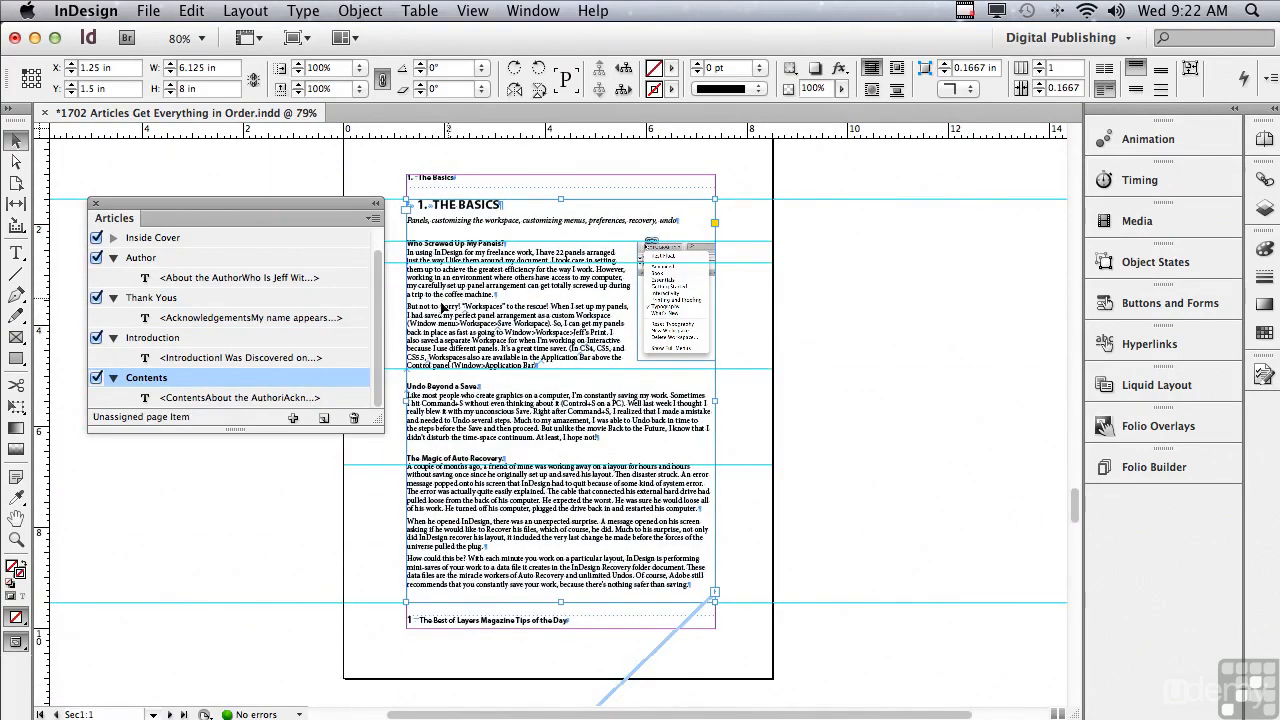
click(114, 378)
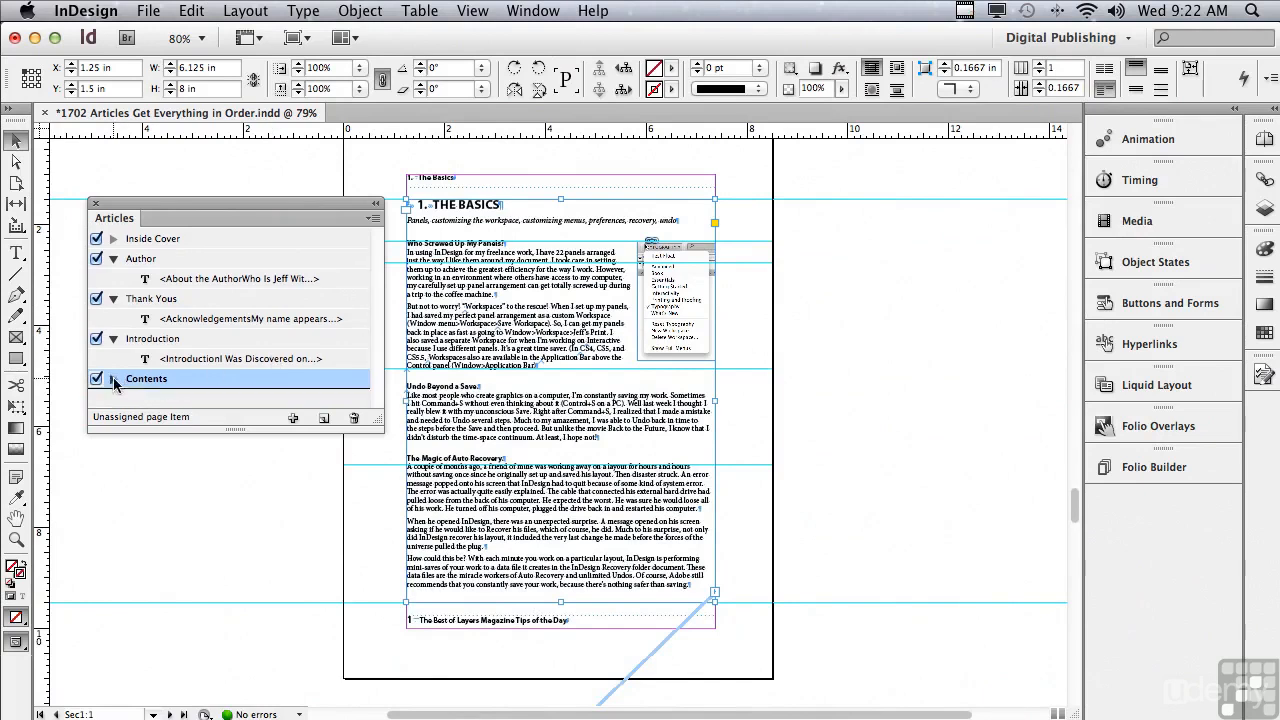
click(113, 338)
click(113, 298)
click(113, 258)
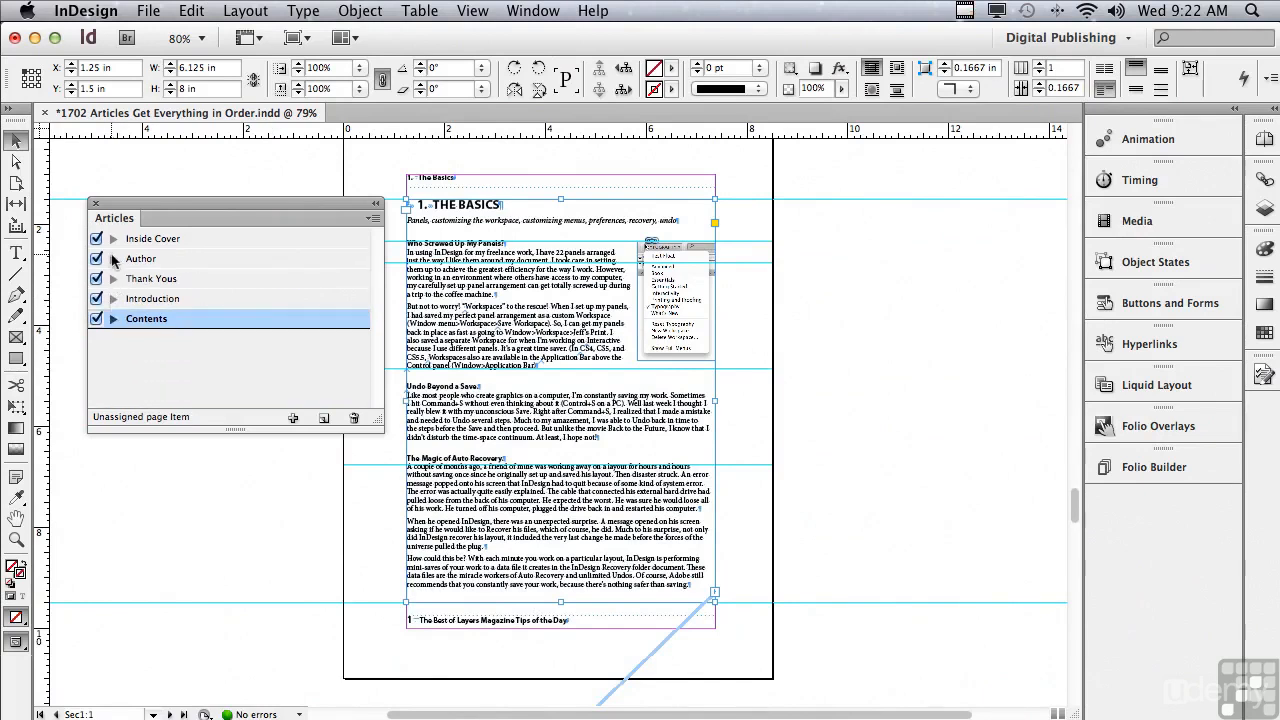
Create an article named "The Basics" from the selected chapter text frame, placed after the Contents article.
drag(475, 240, 309, 368)
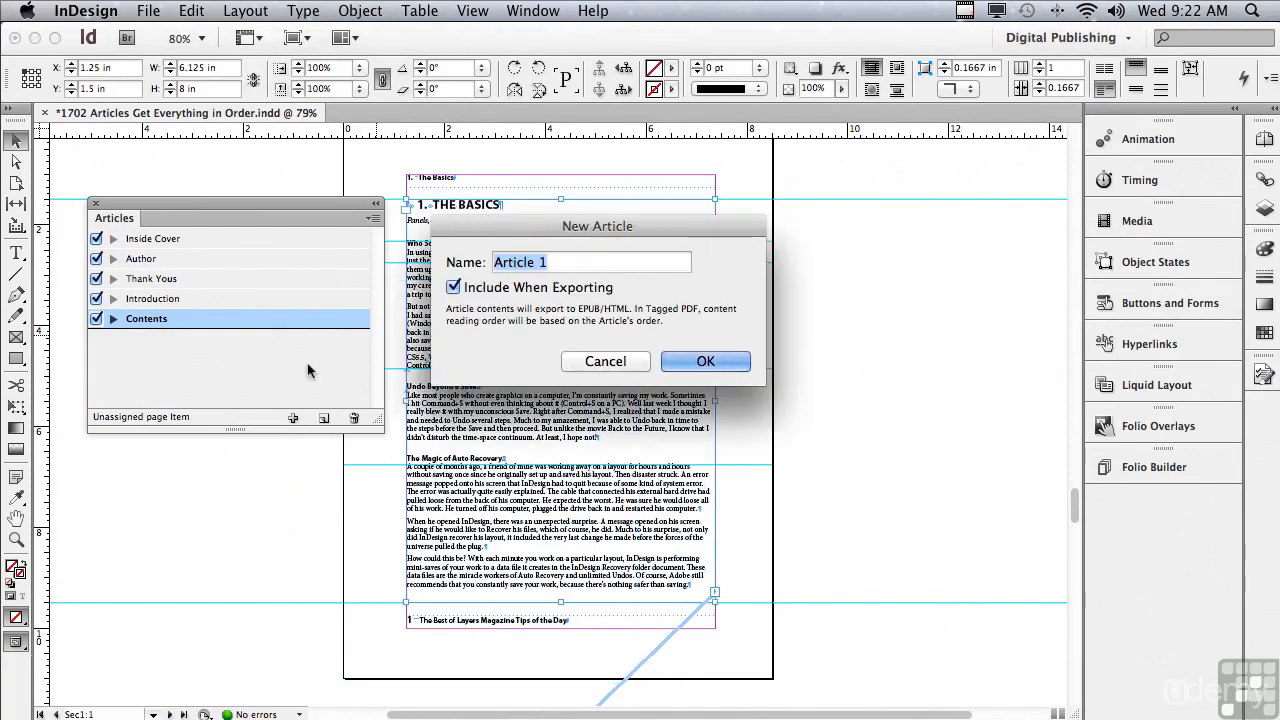
text(The Basics)
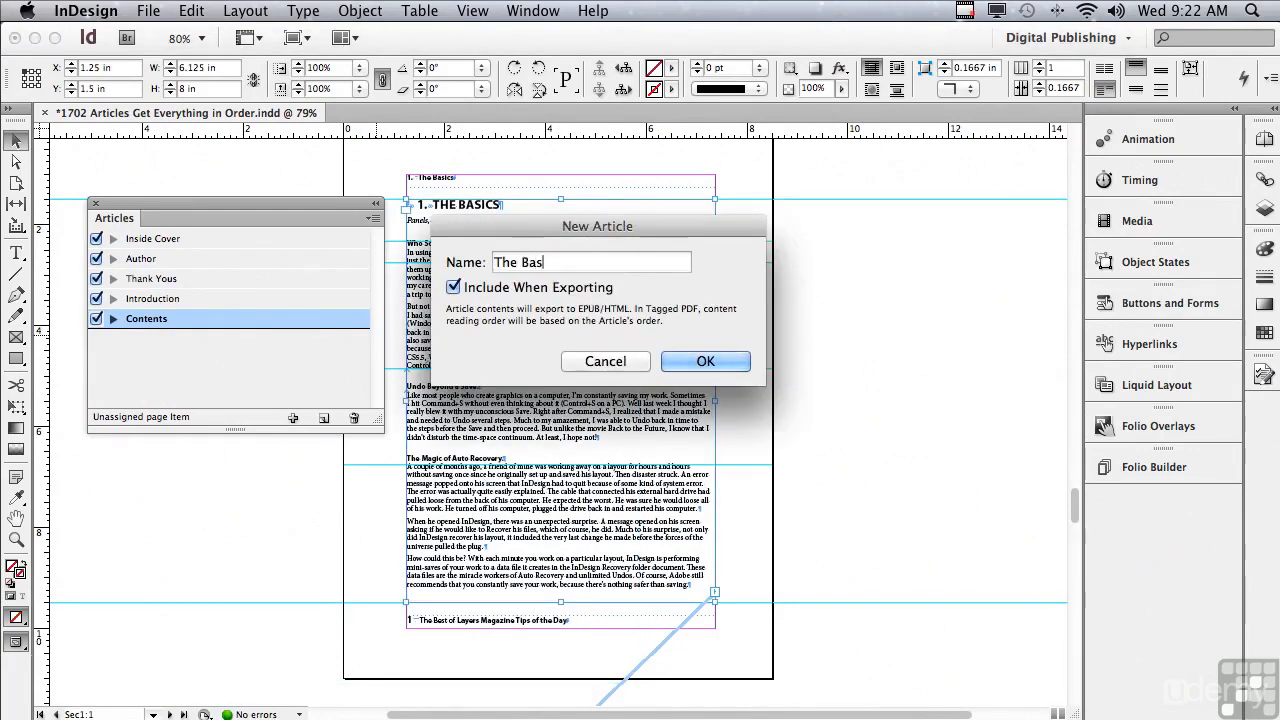
click(677, 356)
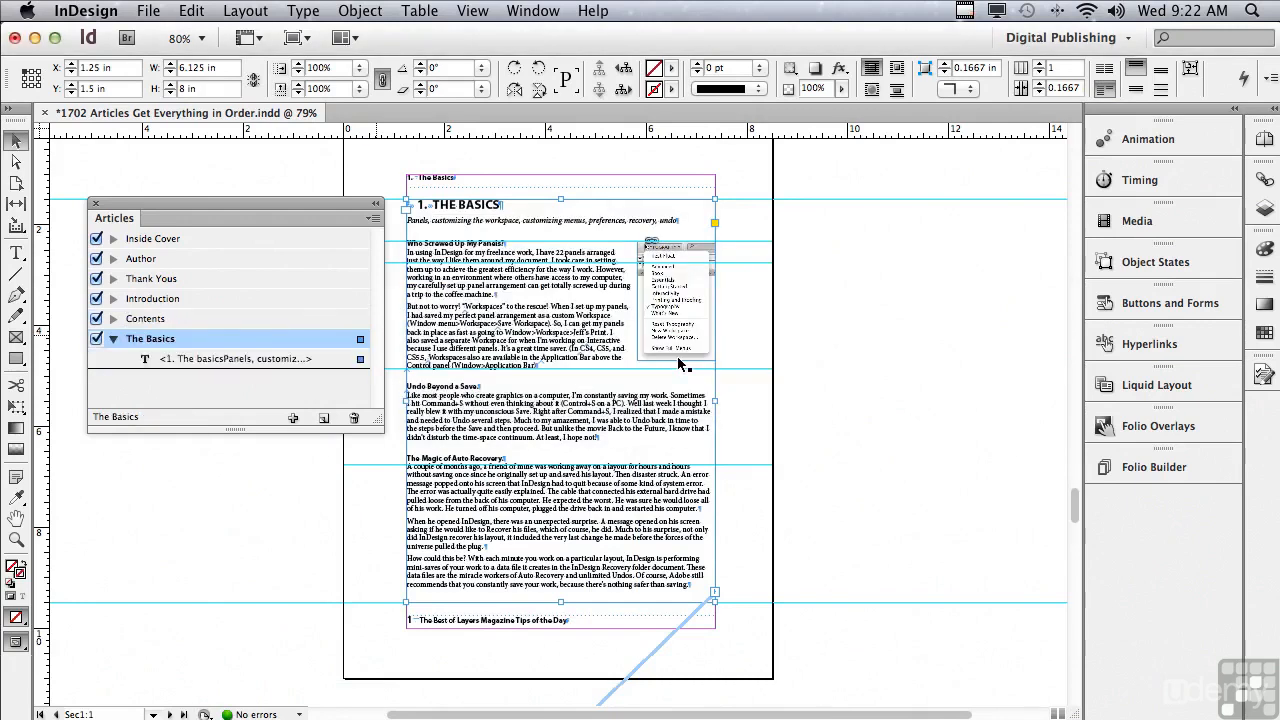